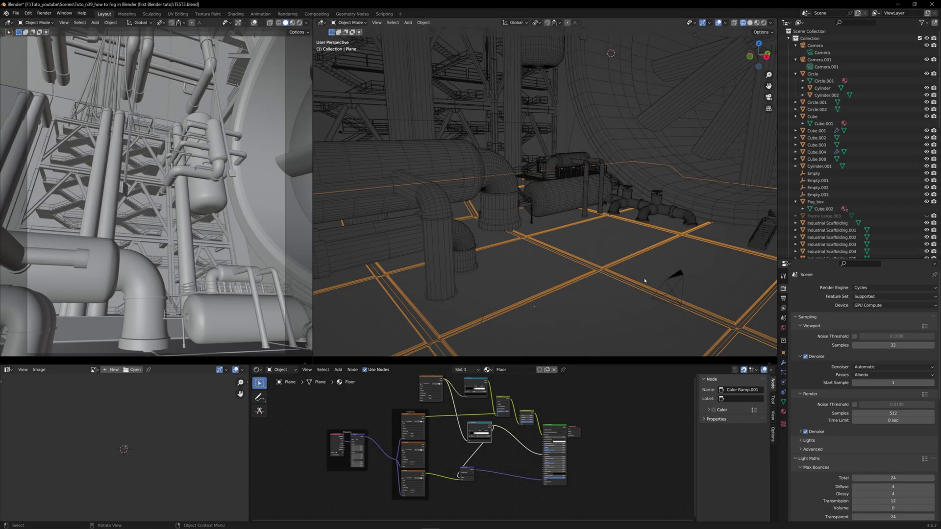
# Add a new mesh cube (Cube.005) to the industrial scene
pyautogui.moveTo(636, 291); pyautogui.dragTo(597, 259, button='middle')
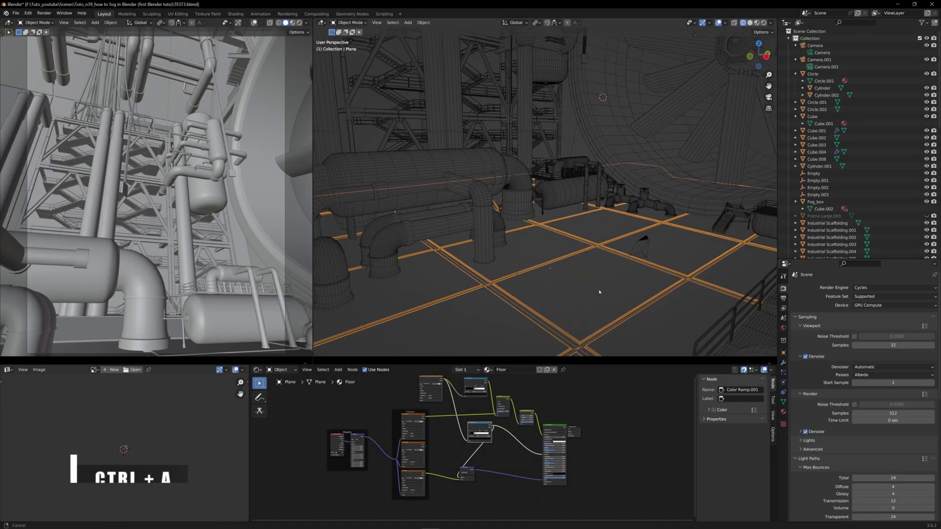
pyautogui.hotkey('shift', 'a')
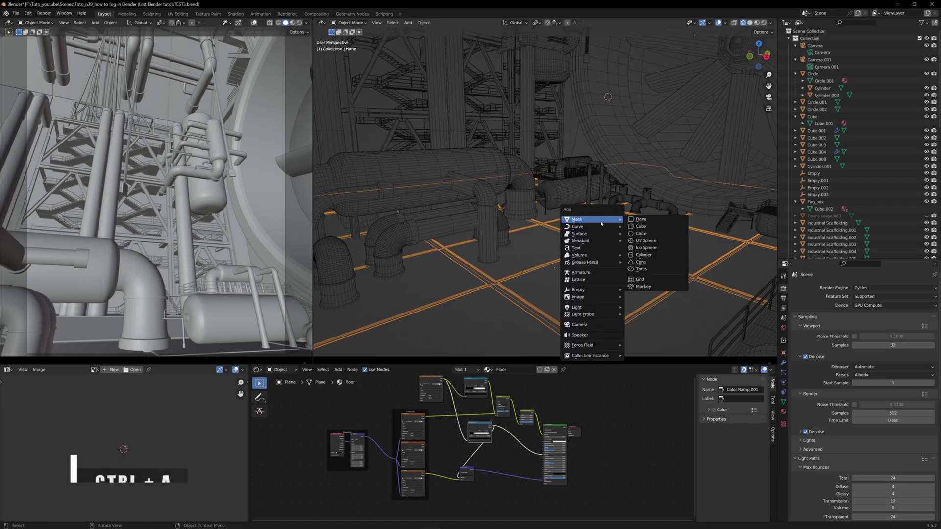
pyautogui.click(650, 227)
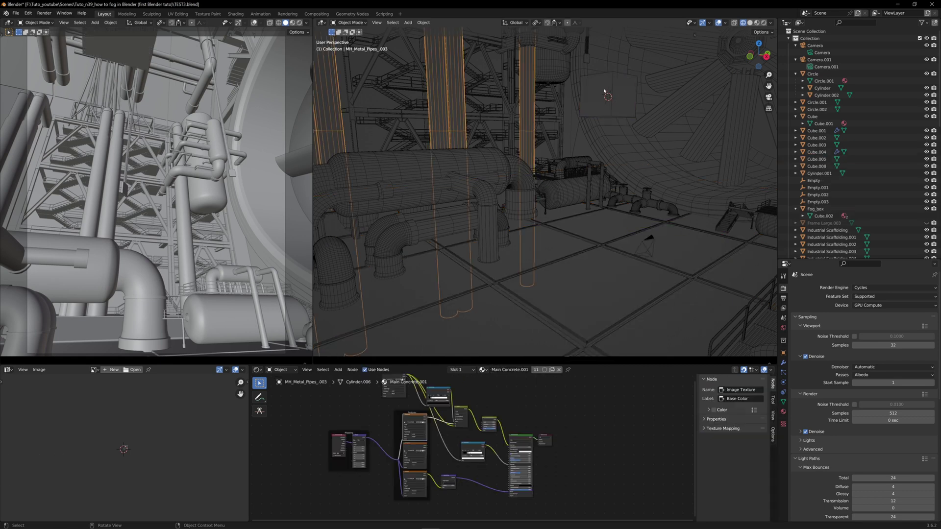
pyautogui.scroll(5, 485, 278)
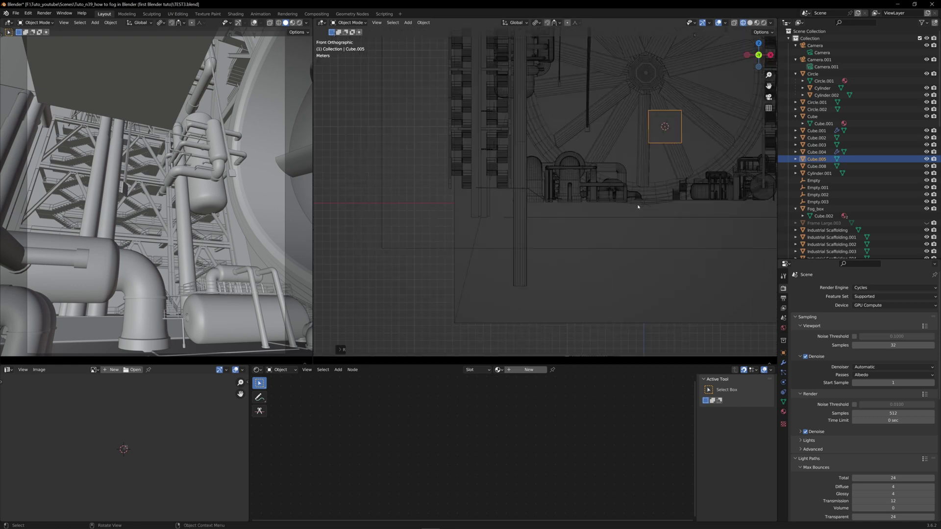
# Scale Cube.005 up into a huge tall box around the scene
pyautogui.moveTo(486, 278); pyautogui.dragTo(548, 207, button='middle')
pyautogui.press('s')
pyautogui.click(632, 243)
pyautogui.scroll(5, 701, 252)
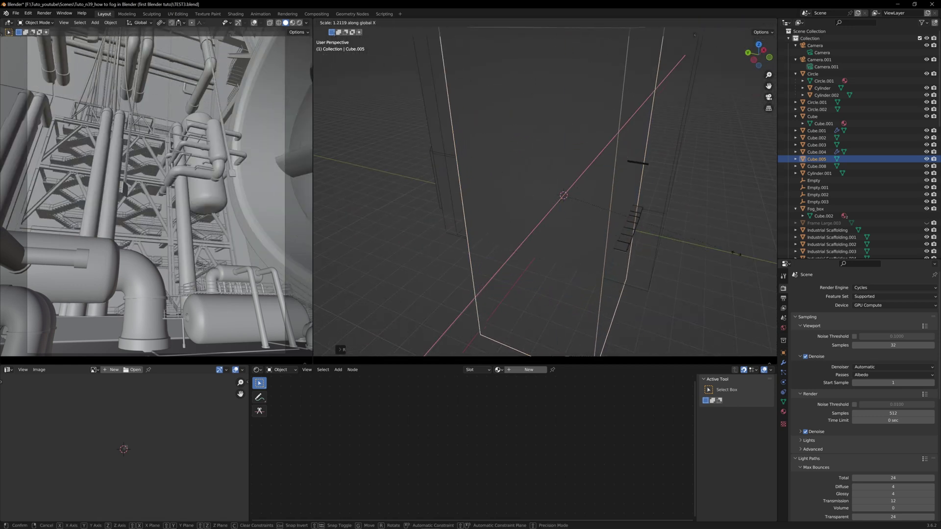
pyautogui.scroll(-6, 520, 223)
# Raise the cube's Location Z to 62.714 m in Object properties
pyautogui.moveTo(520, 222); pyautogui.dragTo(559, 214, button='middle')
pyautogui.click(783, 353)
pyautogui.moveTo(886, 323); pyautogui.dragTo(918, 323)
pyautogui.moveTo(594, 119); pyautogui.dragTo(632, 147, button='middle')
pyautogui.scroll(-3, 821, 377)
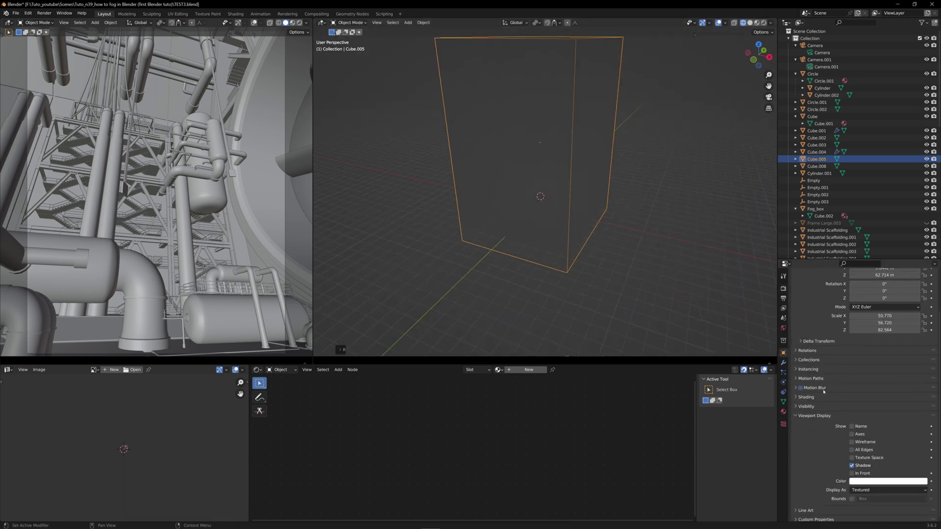
# Open Cube.005's Display As choices in Viewport Display
pyautogui.click(867, 491)
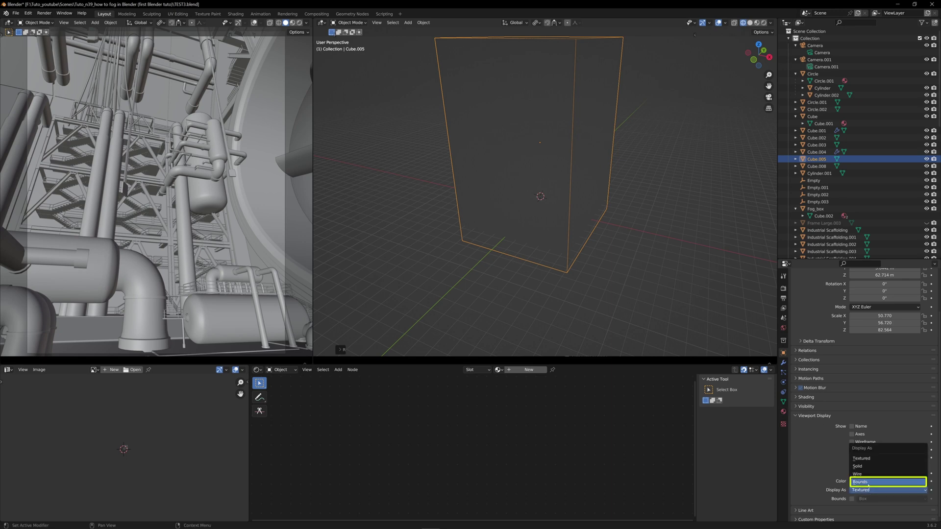
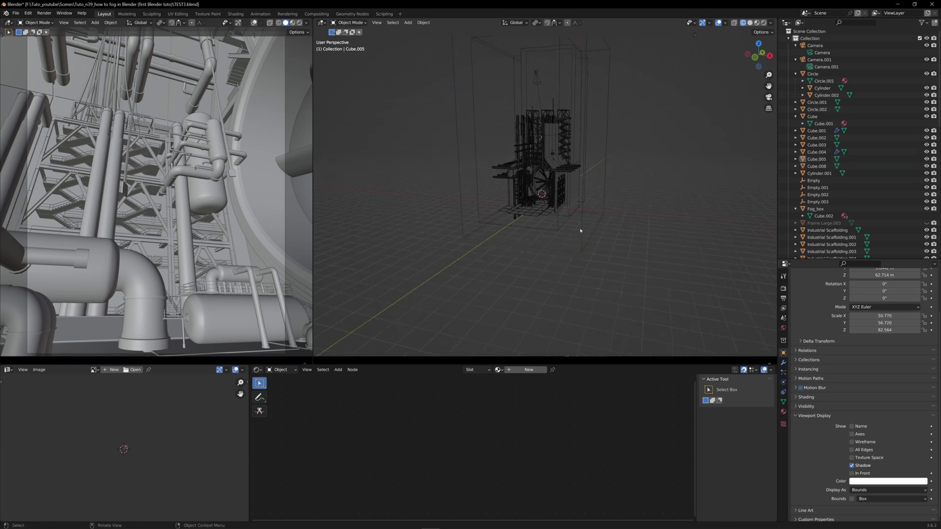
# Select Cube.005, the fog box, and change the bottom editor to the Shader Editor
pyautogui.click(582, 225)
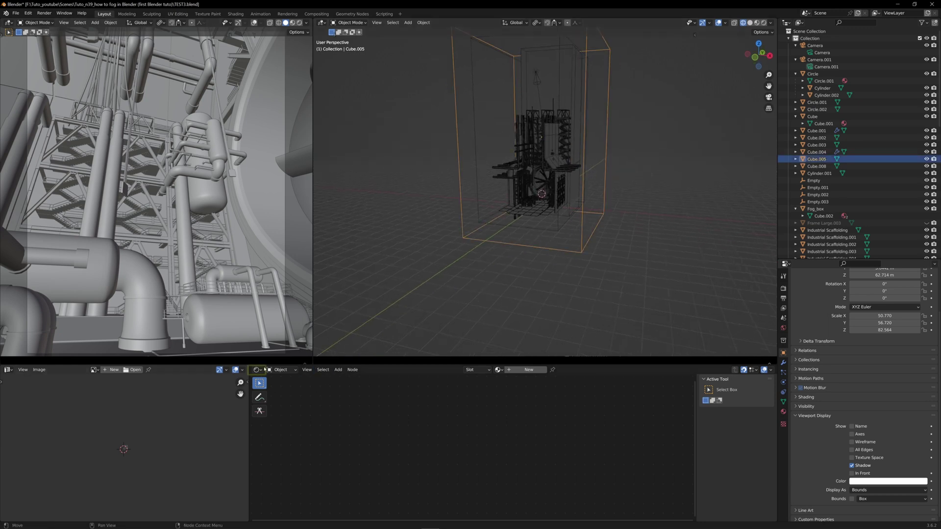
pyautogui.click(257, 370)
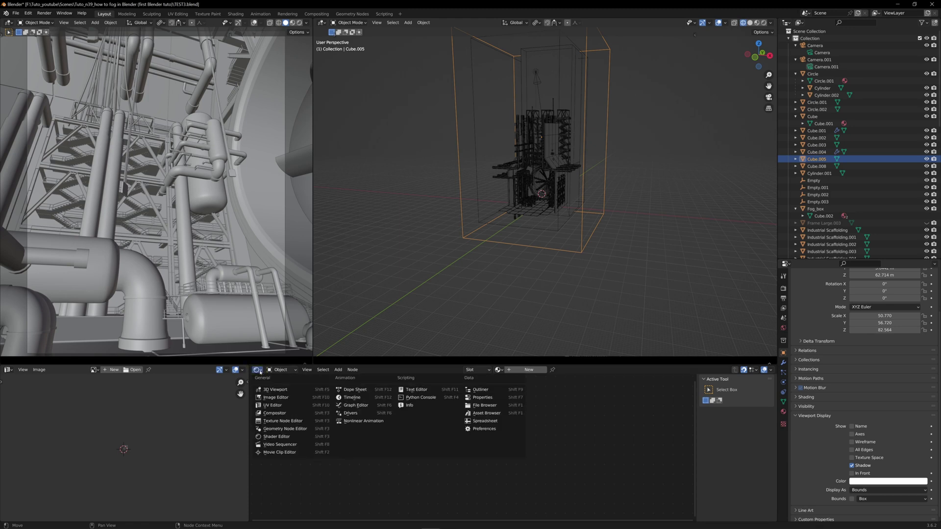
pyautogui.click(277, 437)
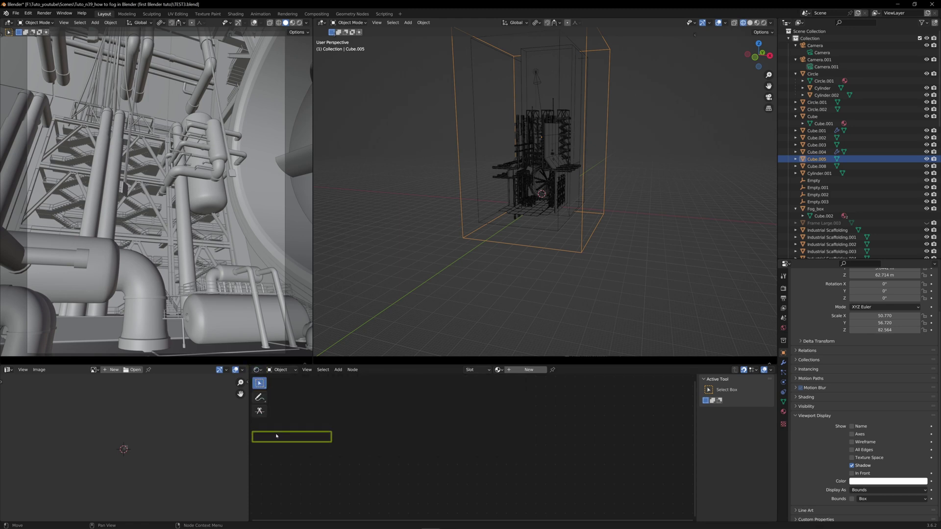
# Create a new material for the fog box and delete its Principled BSDF node
pyautogui.click(529, 369)
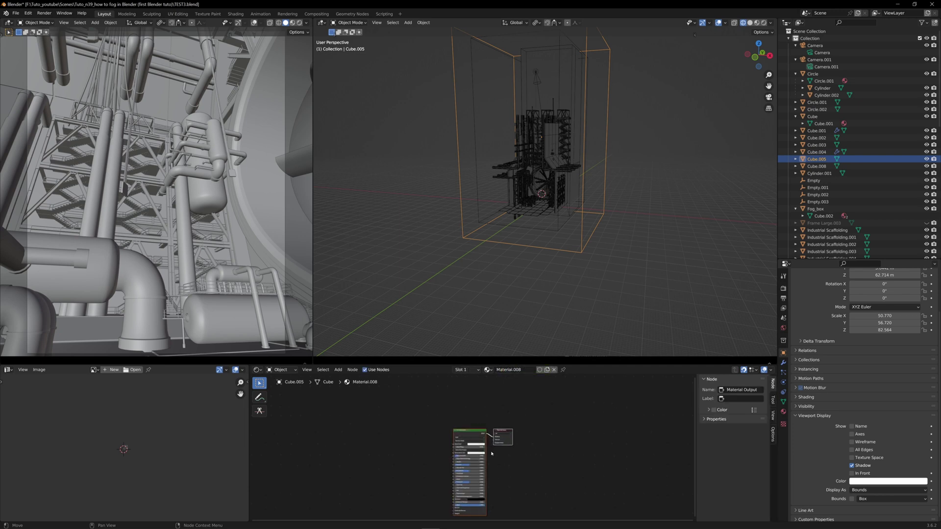
pyautogui.click(461, 441)
pyautogui.press('x')
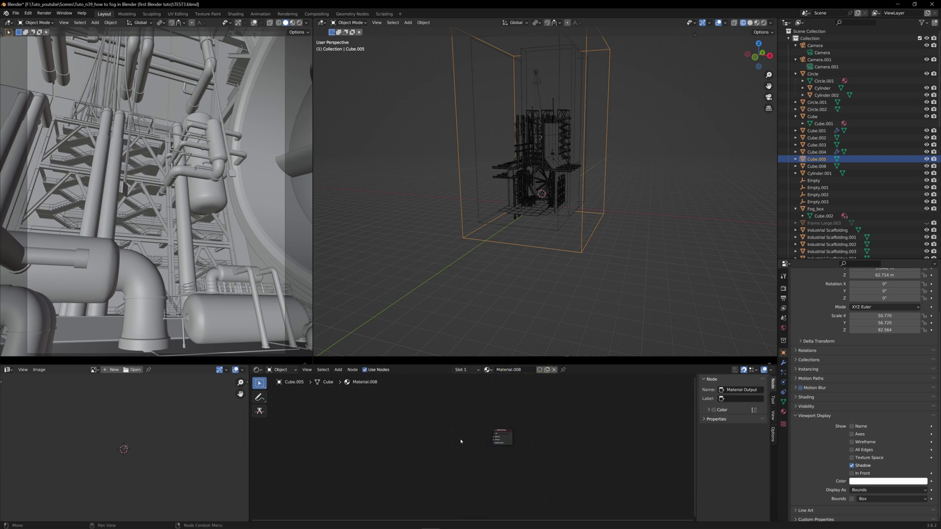
# Add a Principled Volume node and connect it to the Material Output's Volume input
pyautogui.hotkey('shift', 'a')
pyautogui.click(461, 441)
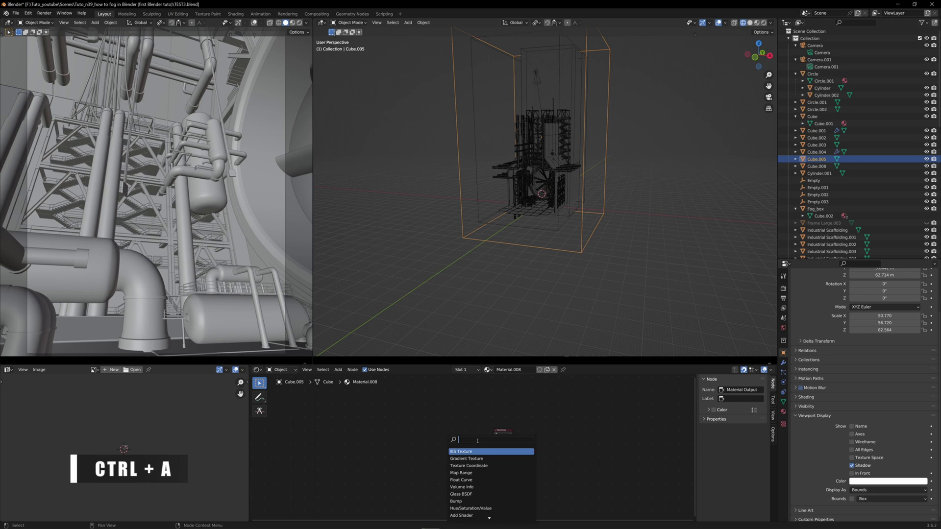
pyautogui.write('princ')
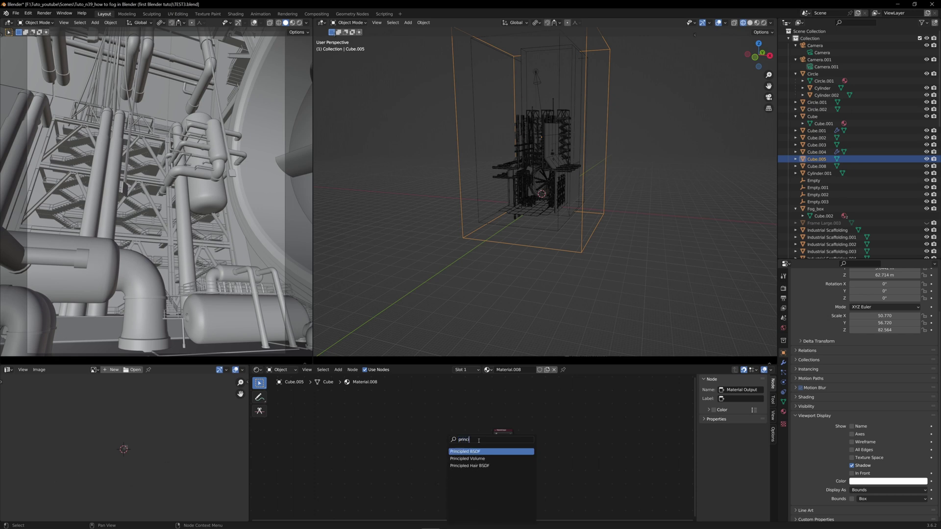
pyautogui.press('Down')
pyautogui.click(477, 458)
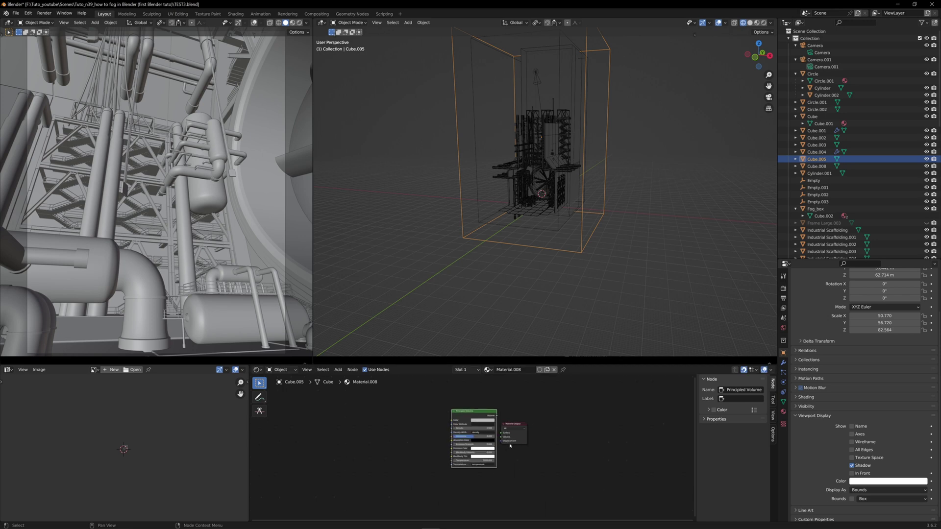
pyautogui.scroll(3, 509, 445)
pyautogui.moveTo(530, 410)
pyautogui.mouseDown()
pyautogui.moveTo(558, 410)
pyautogui.moveTo(517, 406)
pyautogui.moveTo(544, 429)
pyautogui.mouseUp()
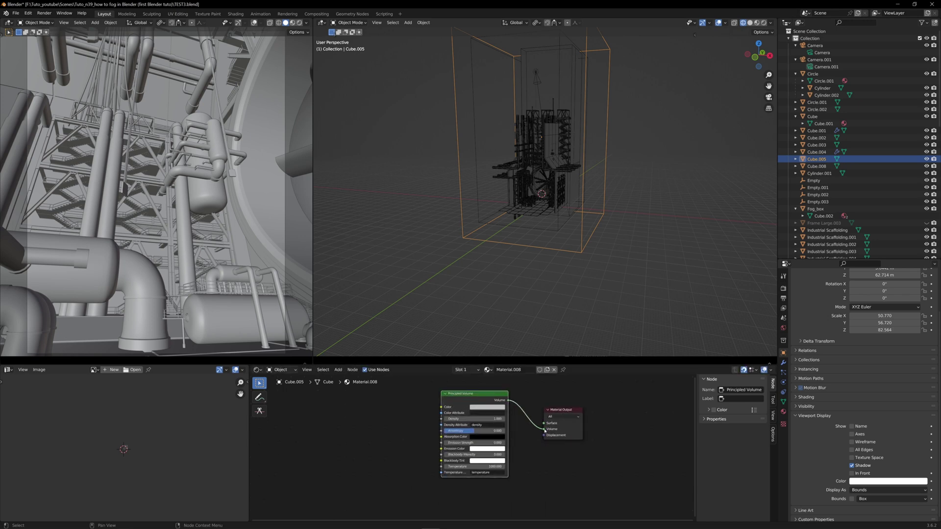
# Switch the viewport to Rendered shading and lower the Principled Volume Density
pyautogui.click(300, 23)
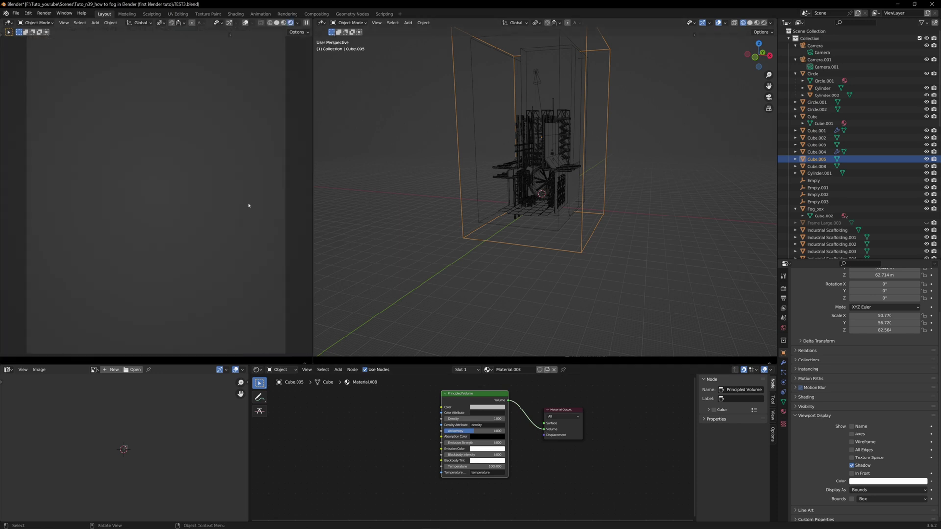
pyautogui.click(490, 416)
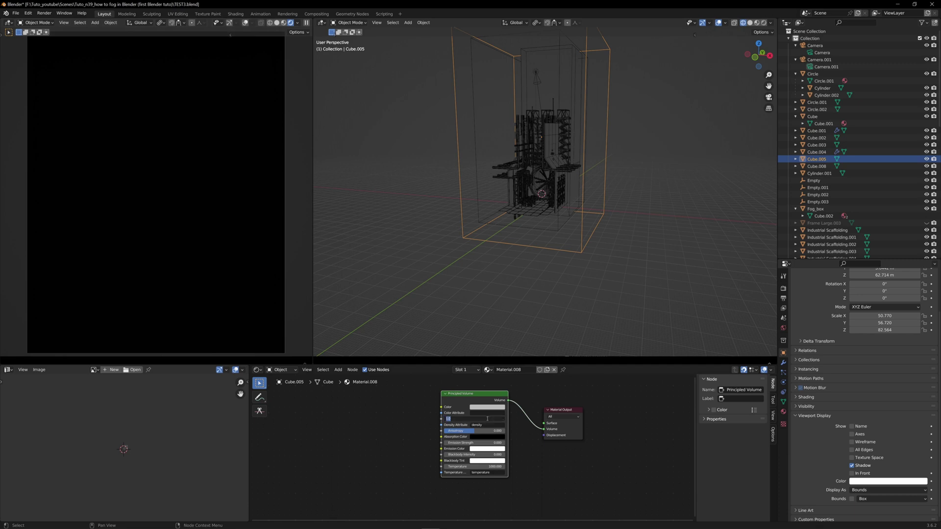
pyautogui.press('Return')
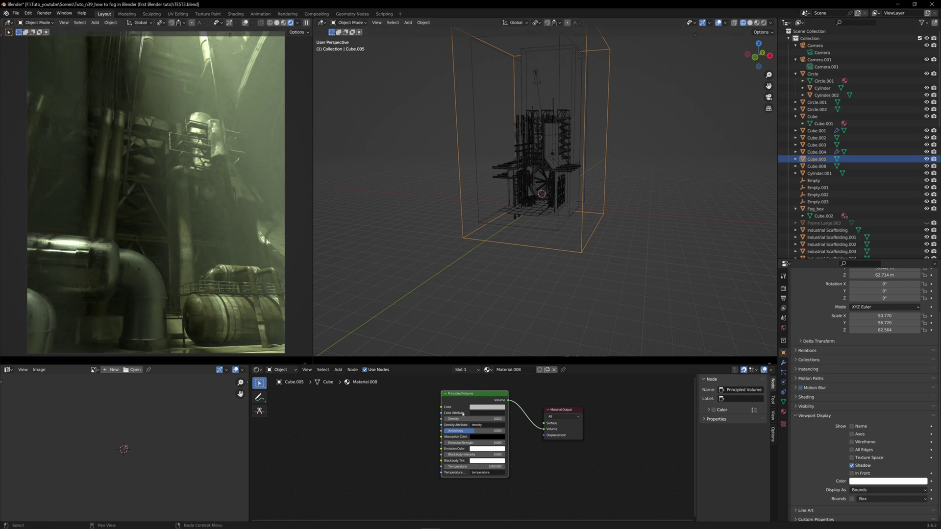
# Tint the fog Color a light blue-green in the colour picker
pyautogui.click(474, 408)
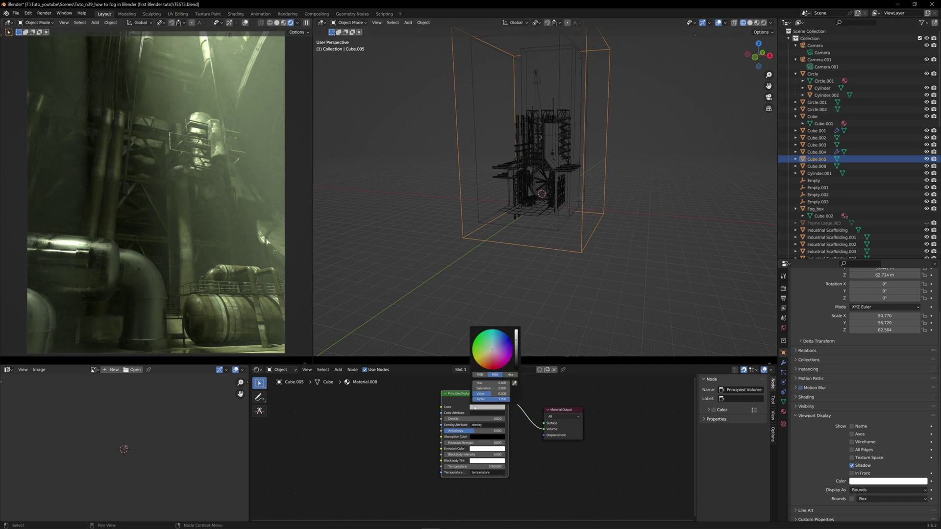
pyautogui.click(503, 347)
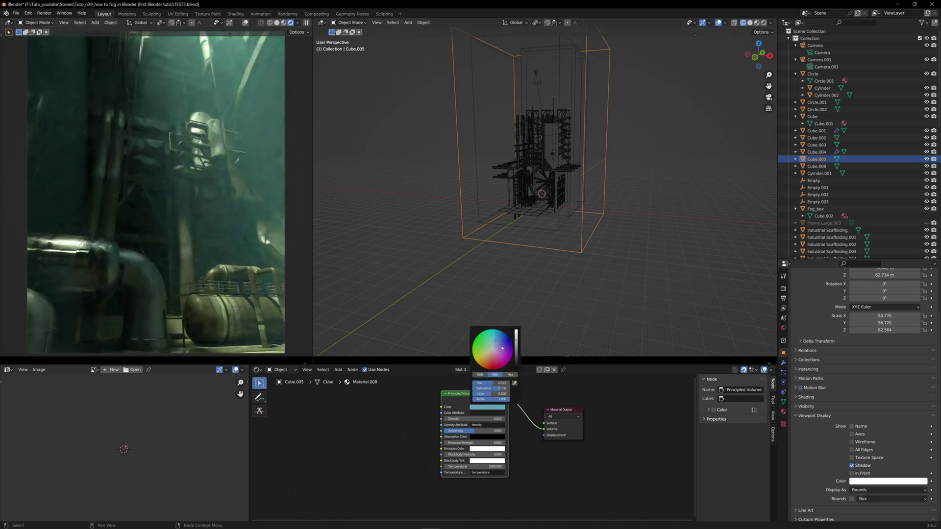
pyautogui.click(514, 335)
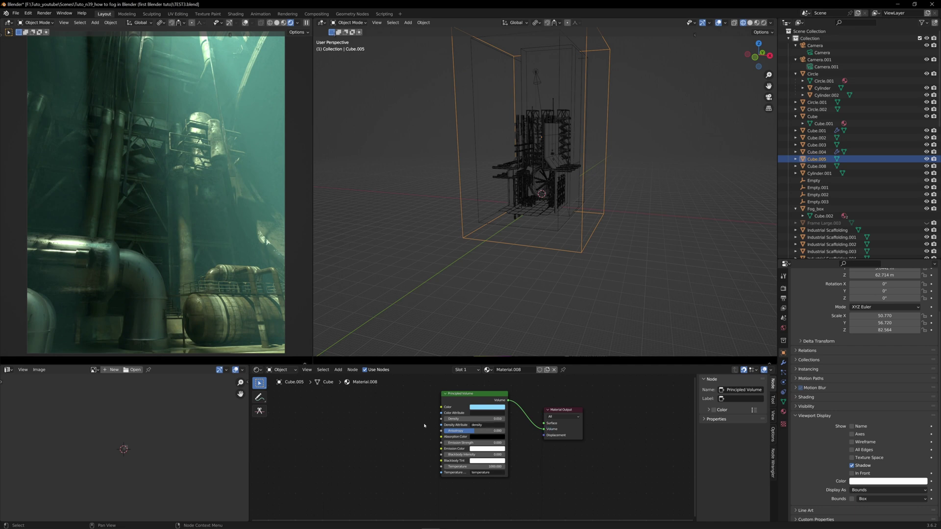
# Place a Noise Texture left of Principled Volume and attach Texture Coordinate and Mapping with Ctrl+T
pyautogui.moveTo(423, 422); pyautogui.dragTo(454, 434, button='middle')
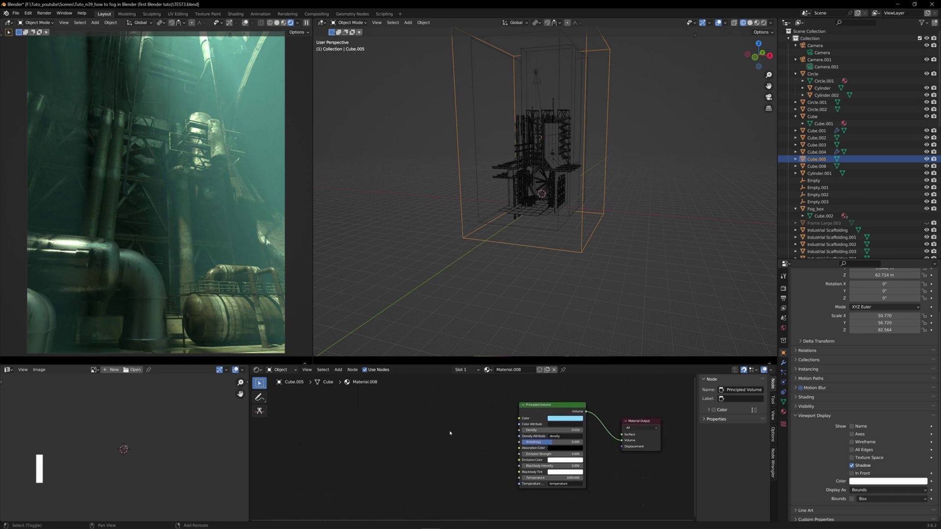
pyautogui.hotkey('ctrl', 'a')
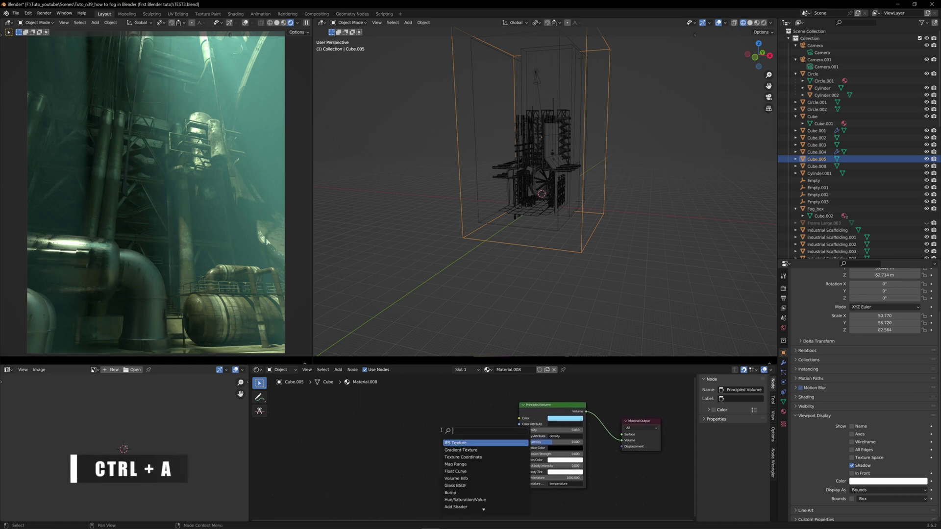
pyautogui.write('nois')
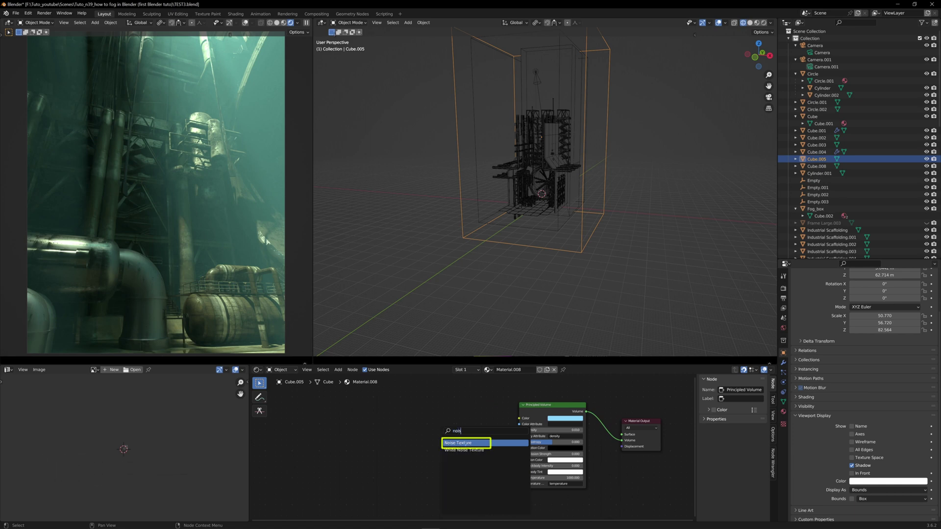
pyautogui.press('Return')
pyautogui.click(458, 434)
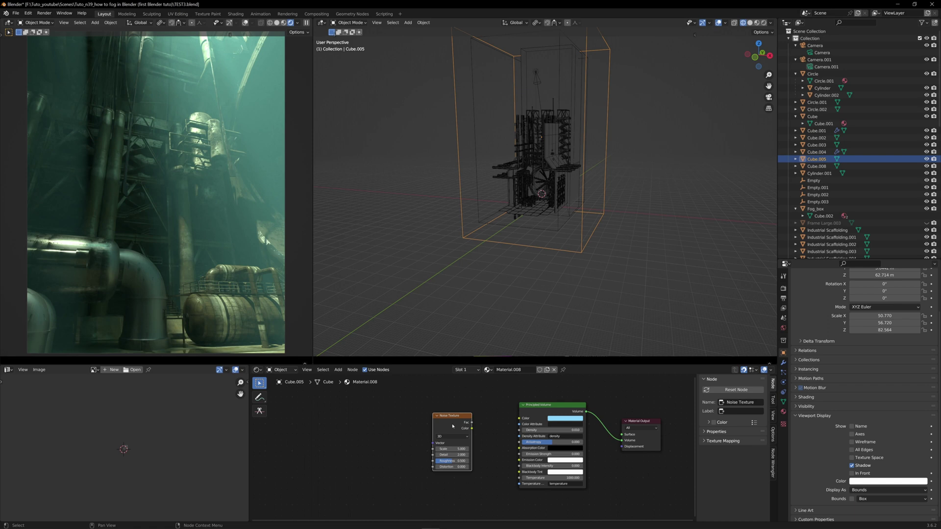
pyautogui.hotkey('ctrl', 't')
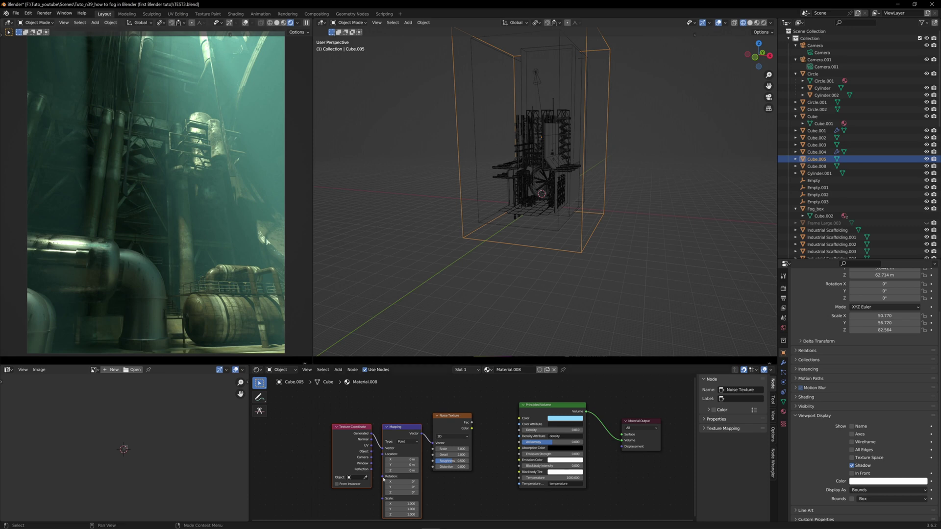
pyautogui.click(27, 14)
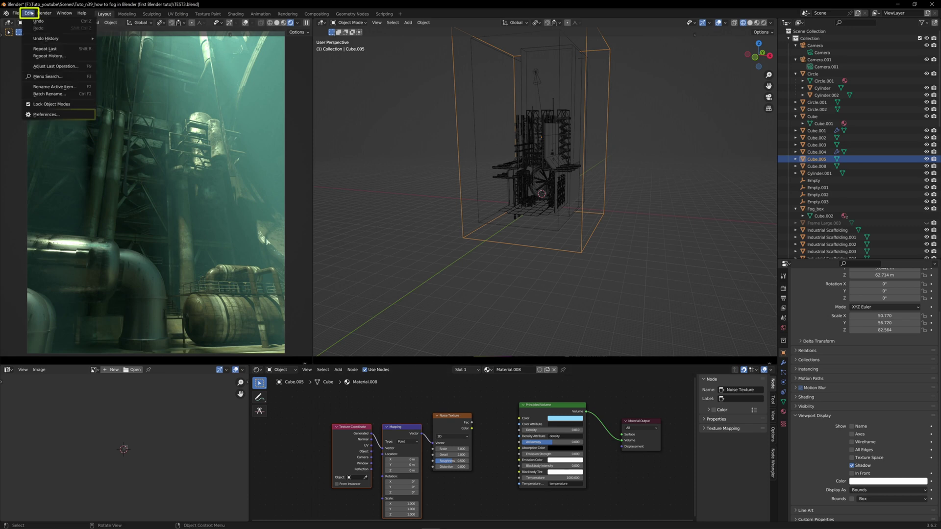
pyautogui.click(36, 115)
pyautogui.click(22, 81)
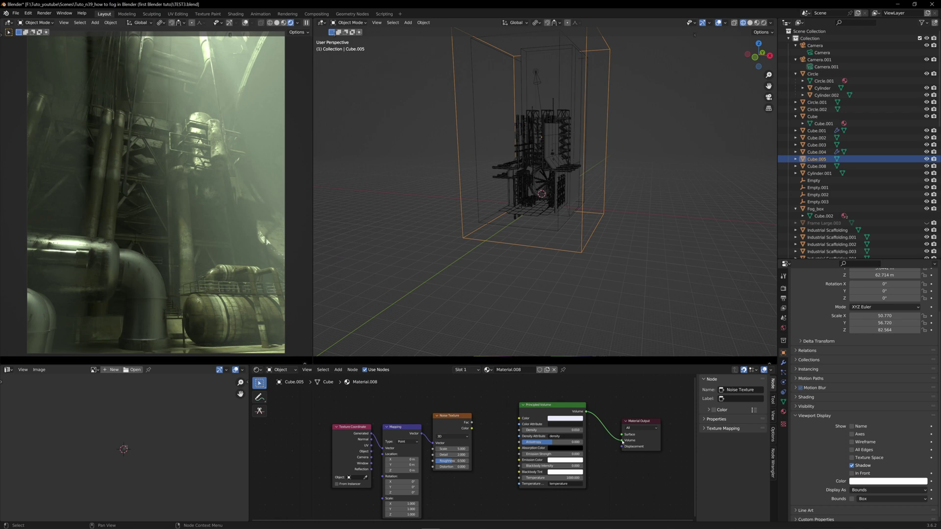
pyautogui.scroll(1, 484, 451)
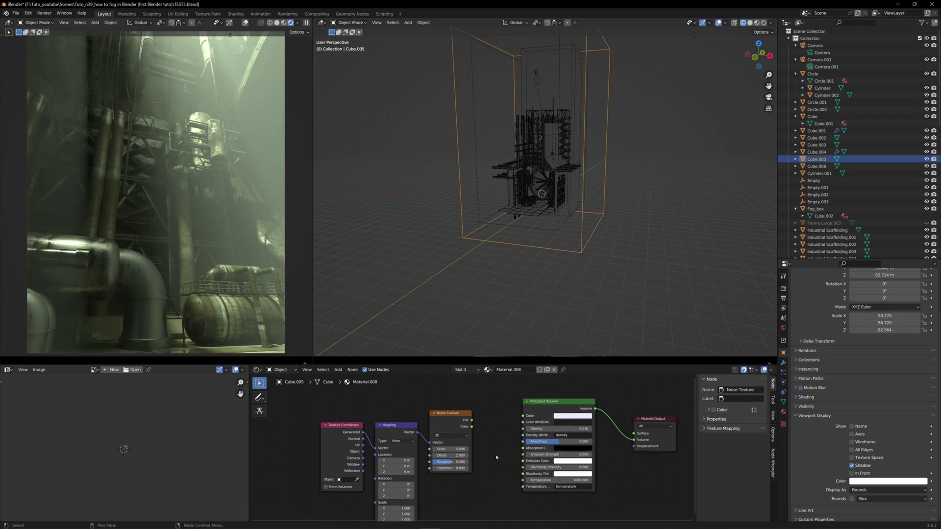
# Link the Noise Texture Fac output to the Principled Volume Density input
pyautogui.moveTo(472, 420); pyautogui.dragTo(524, 428)
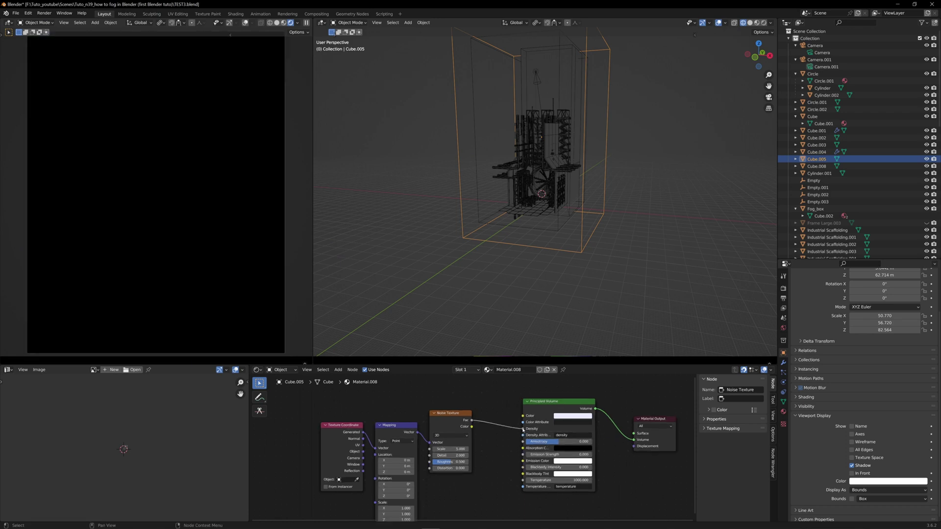
pyautogui.moveTo(491, 458); pyautogui.dragTo(494, 435, button='middle')
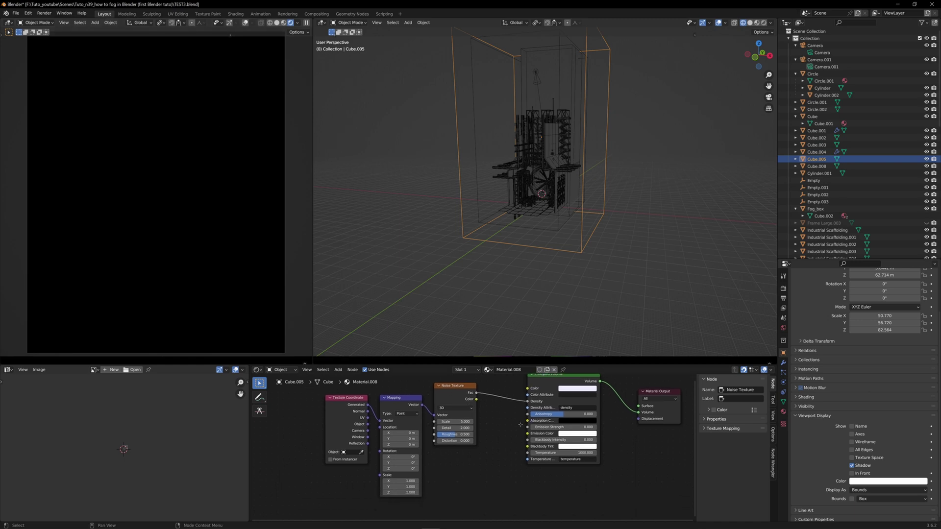
# Insert a Color Ramp between the noise and Density, and slide its black stop for contrast
pyautogui.hotkey('shift', 'a')
pyautogui.click(488, 430)
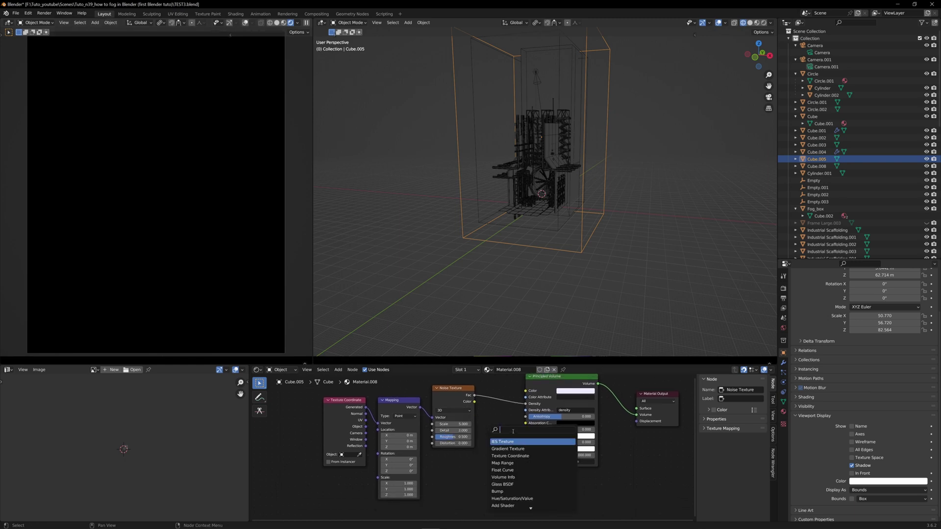
pyautogui.write('colo')
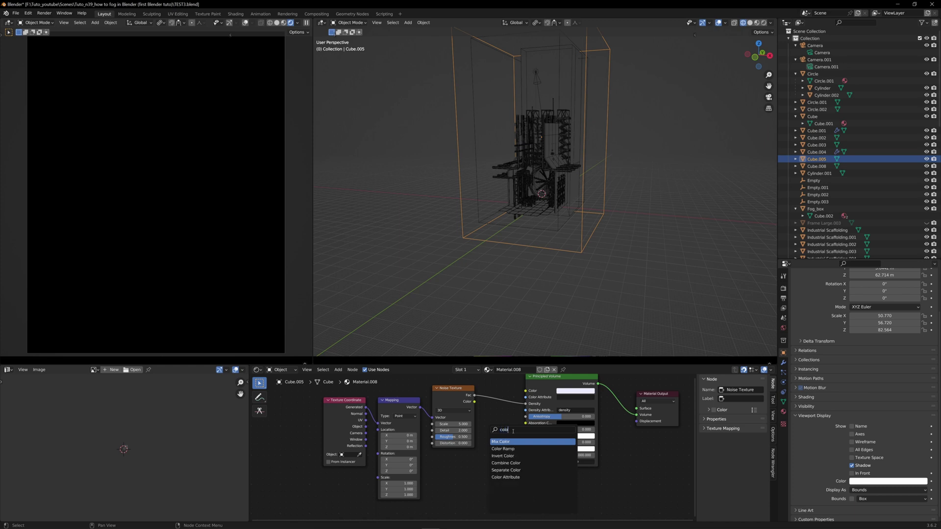
pyautogui.click(507, 448)
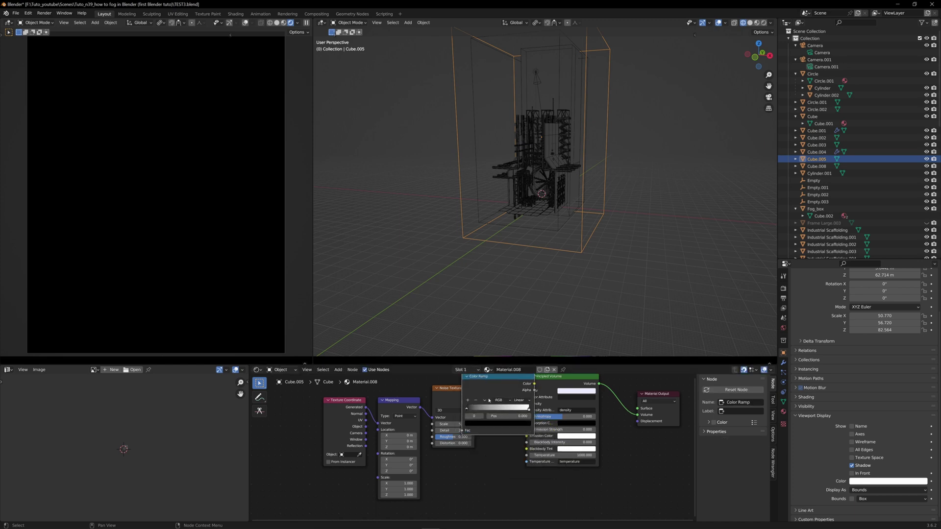
pyautogui.click(491, 431)
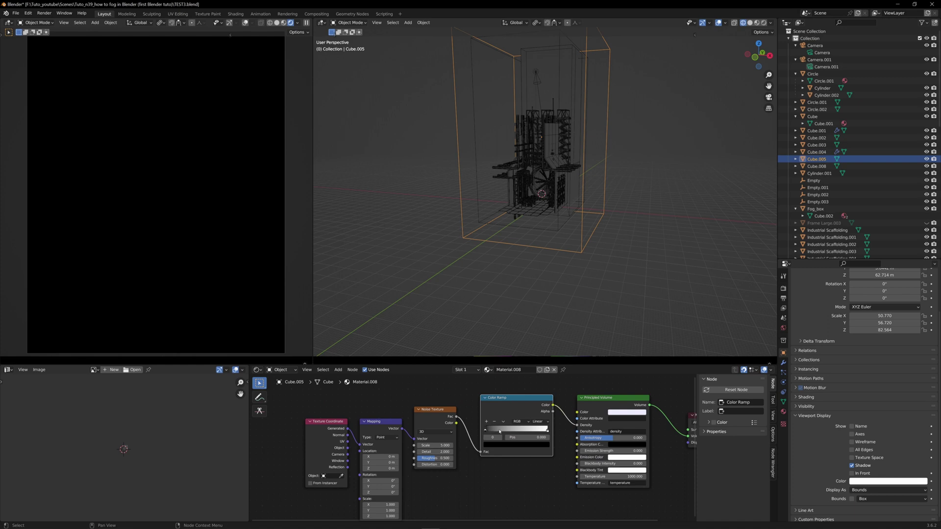
pyautogui.scroll(1, 510, 435)
pyautogui.scroll(1, 491, 426)
pyautogui.moveTo(489, 427); pyautogui.dragTo(546, 428)
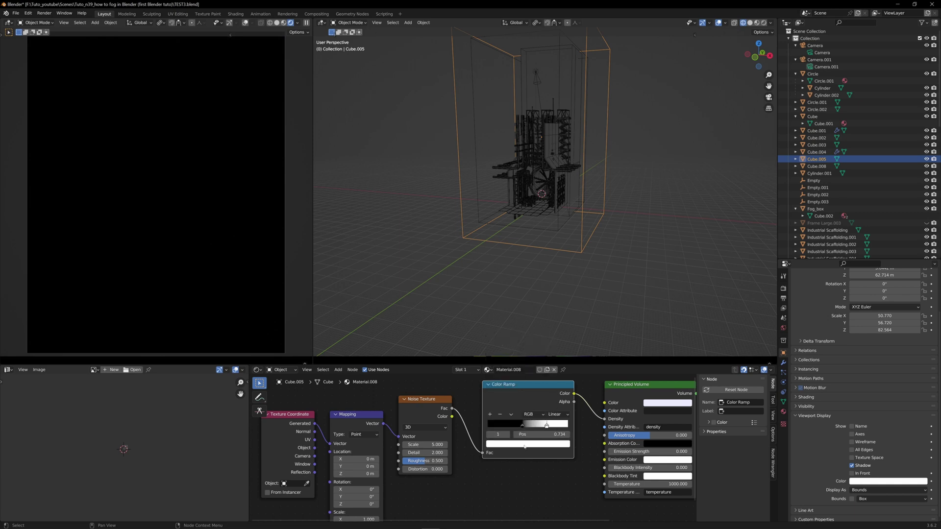
# Adjust a ramp stop's colour for thicker fog and select the darker stop
pyautogui.click(524, 444)
pyautogui.moveTo(549, 342); pyautogui.dragTo(550, 388)
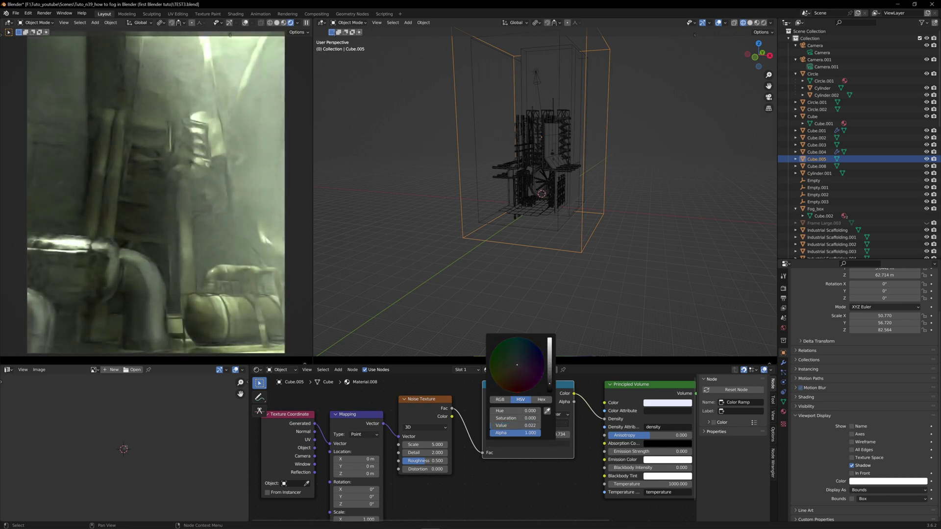
pyautogui.moveTo(550, 385); pyautogui.dragTo(542, 383)
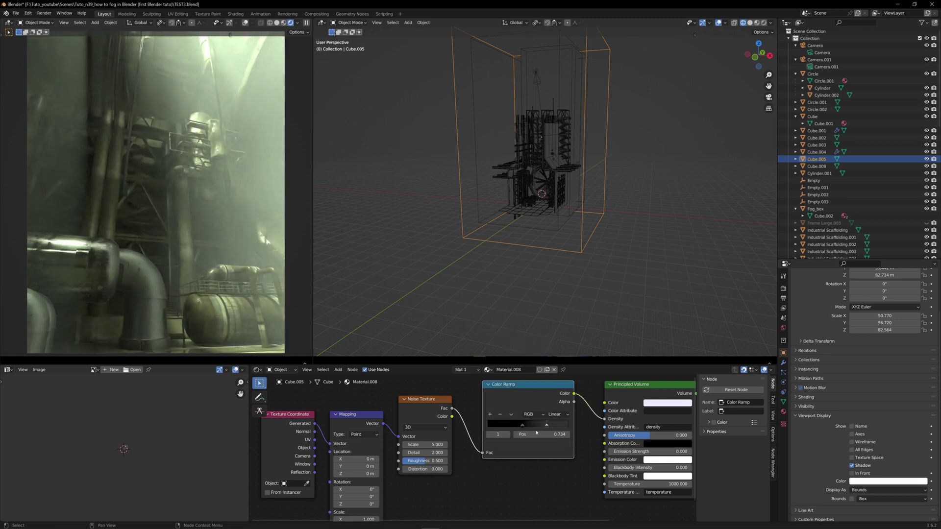
pyautogui.click(525, 425)
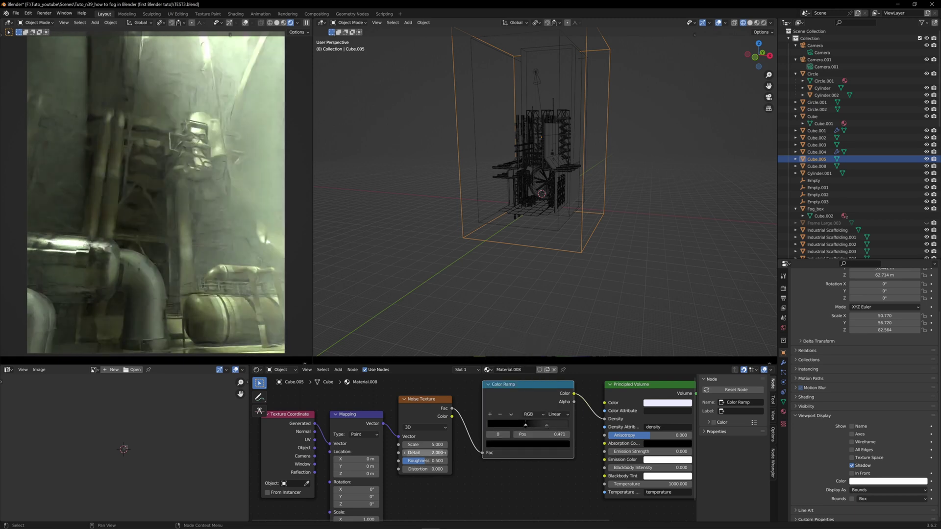
# Raise noise Detail and Roughness, then brighten and slide a ramp stop for denser fog
pyautogui.moveTo(431, 452); pyautogui.dragTo(456, 452)
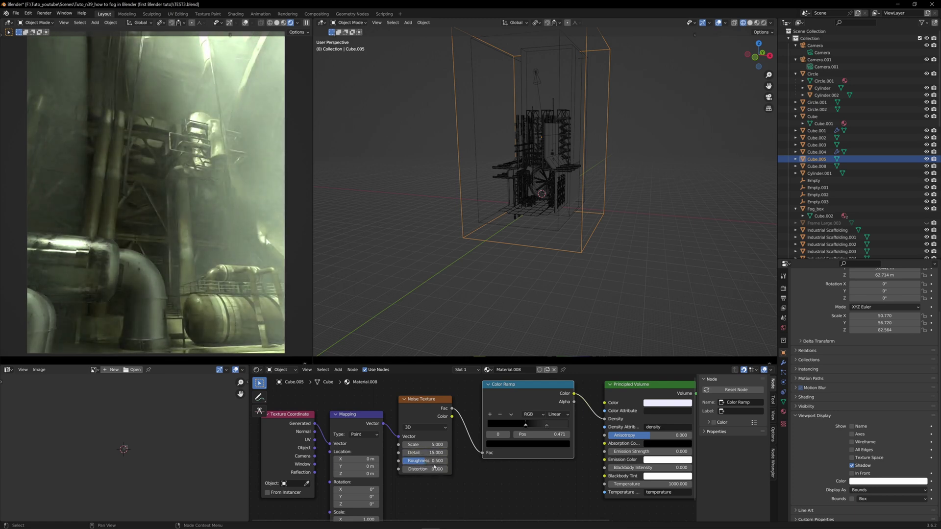
pyautogui.moveTo(435, 465); pyautogui.dragTo(470, 461)
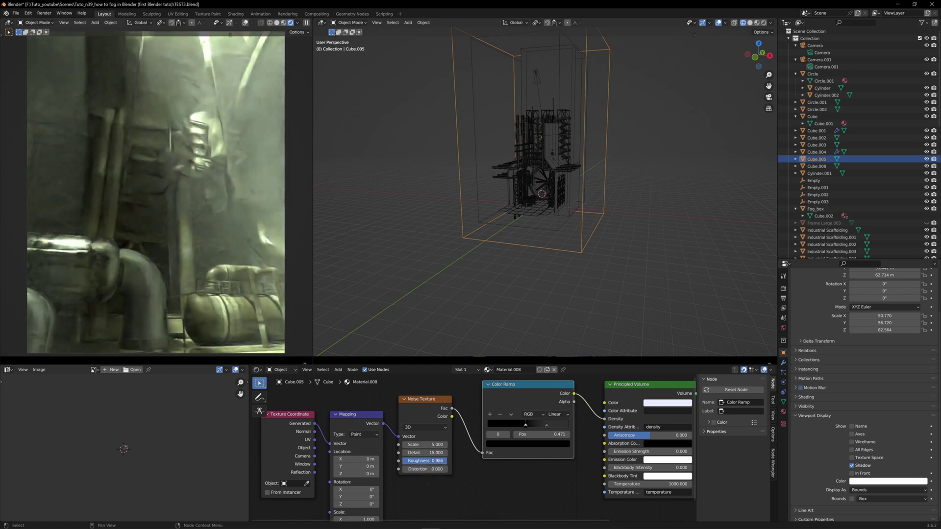
pyautogui.moveTo(570, 426); pyautogui.dragTo(546, 427)
pyautogui.click(535, 444)
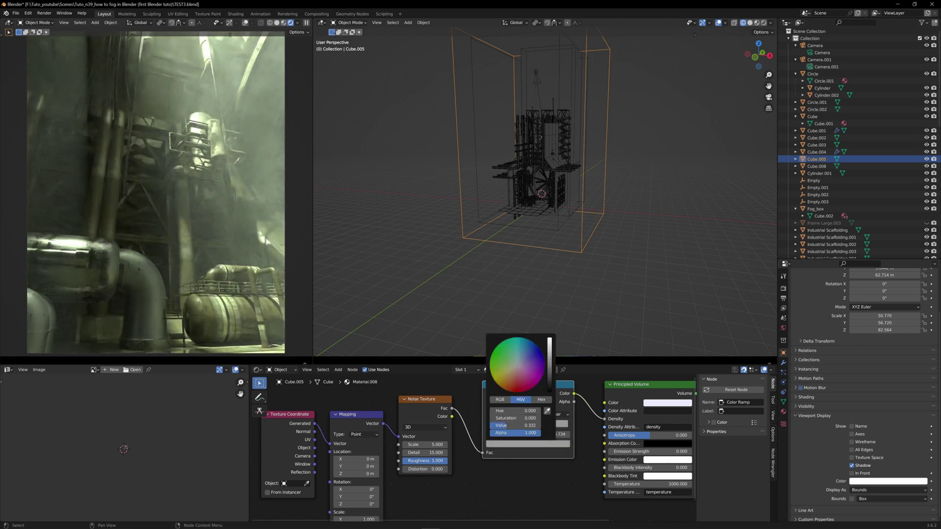
pyautogui.moveTo(546, 372); pyautogui.dragTo(549, 352)
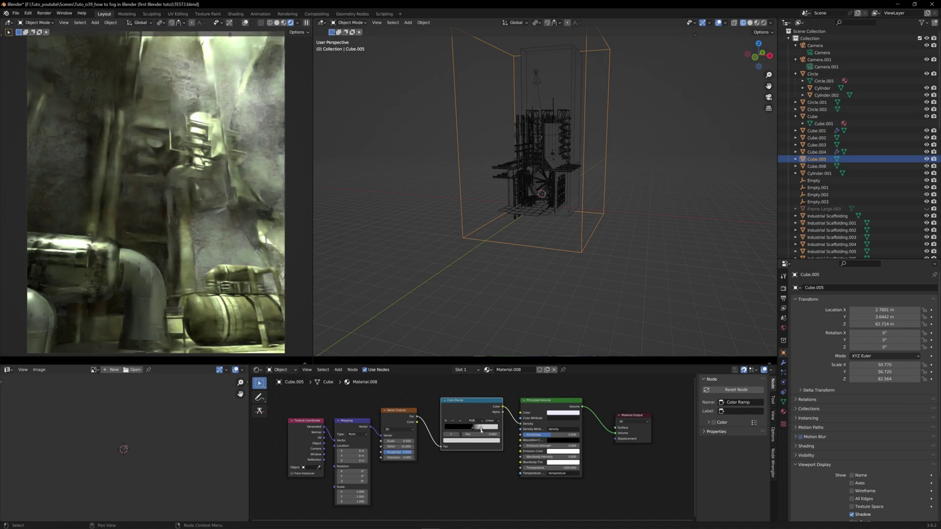
pyautogui.moveTo(482, 429); pyautogui.dragTo(473, 429)
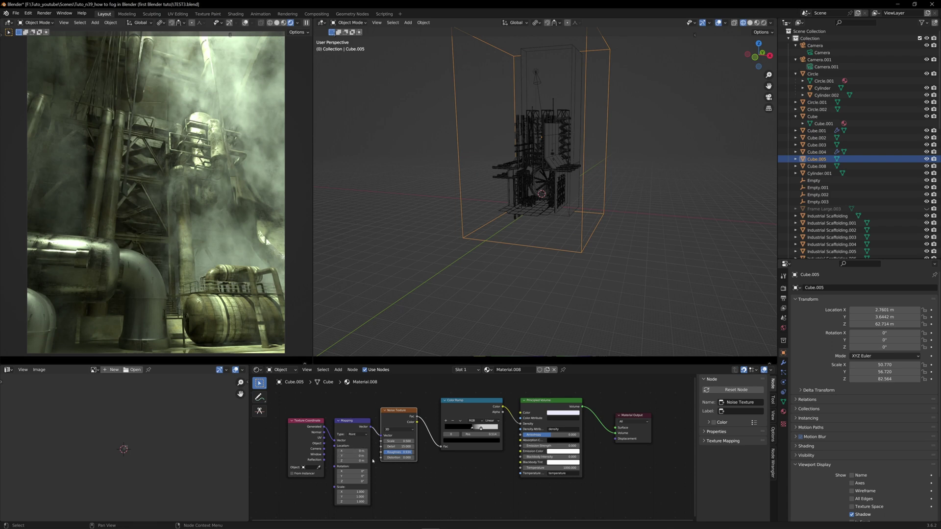
pyautogui.scroll(1, 338, 453)
pyautogui.scroll(1, 478, 436)
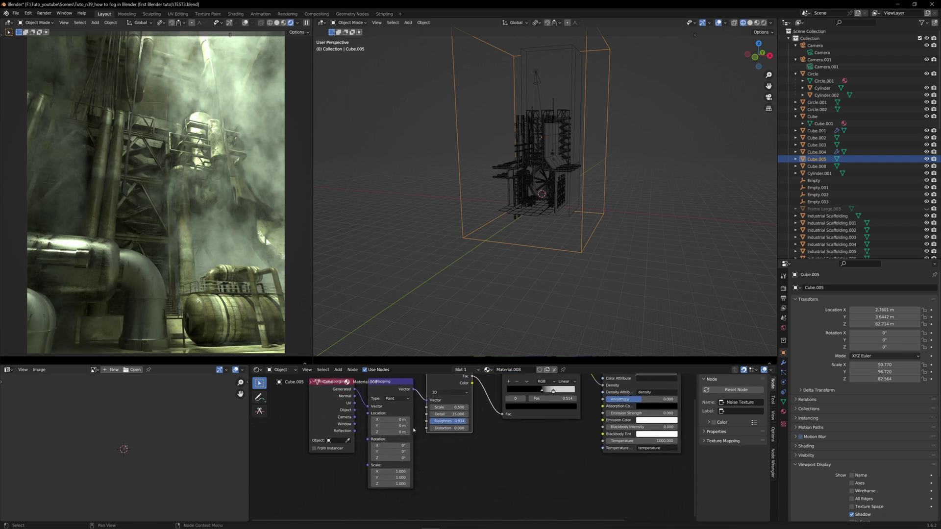
# Offset Mapping Location X to 4.7 m and switch the Noise Texture to 4D
pyautogui.moveTo(390, 423); pyautogui.dragTo(428, 423)
pyautogui.moveTo(431, 399); pyautogui.dragTo(429, 423, button='middle')
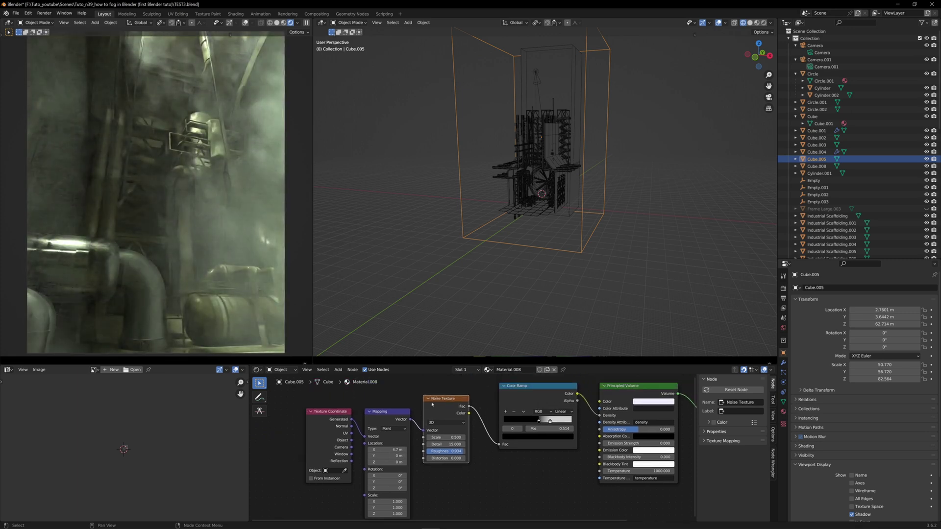
pyautogui.click(445, 422)
pyautogui.click(446, 451)
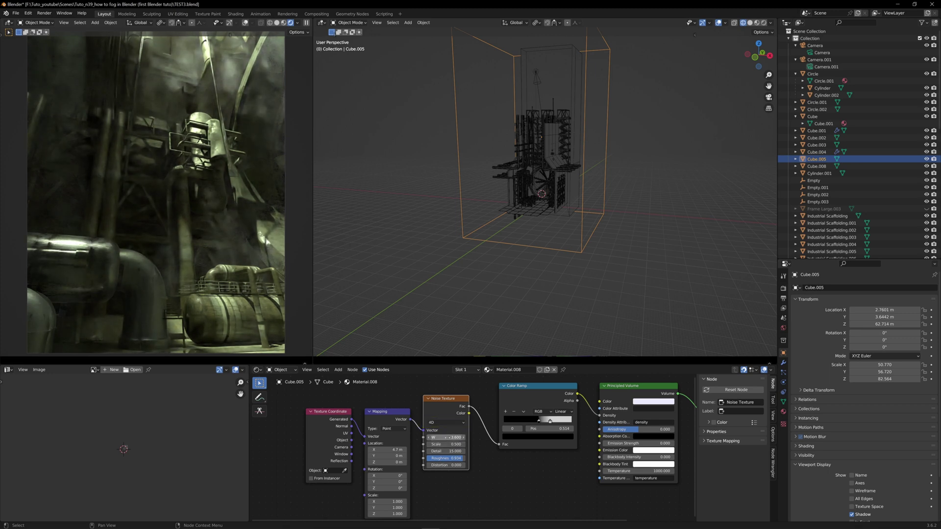
# Set the Noise Texture W value to 8.6
pyautogui.hotkey('ctrl', 'v')
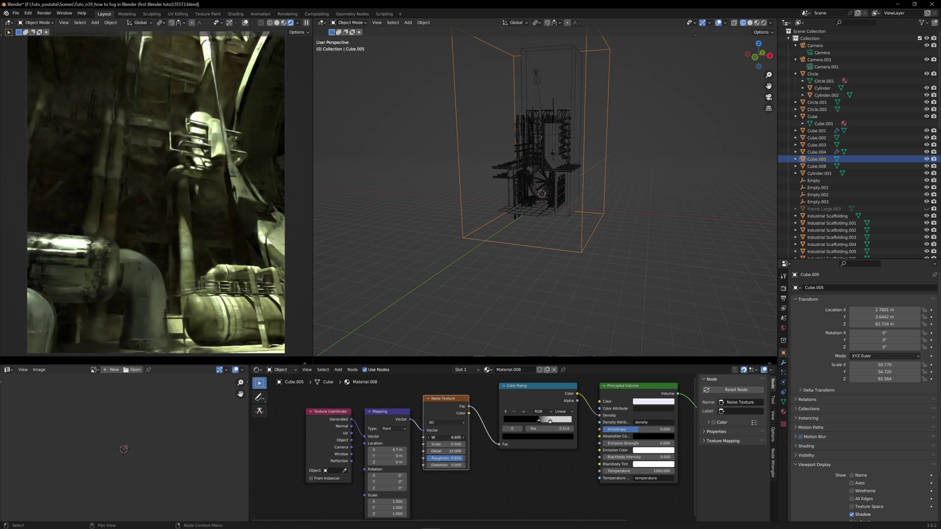
pyautogui.hotkey('ctrl', 'v')
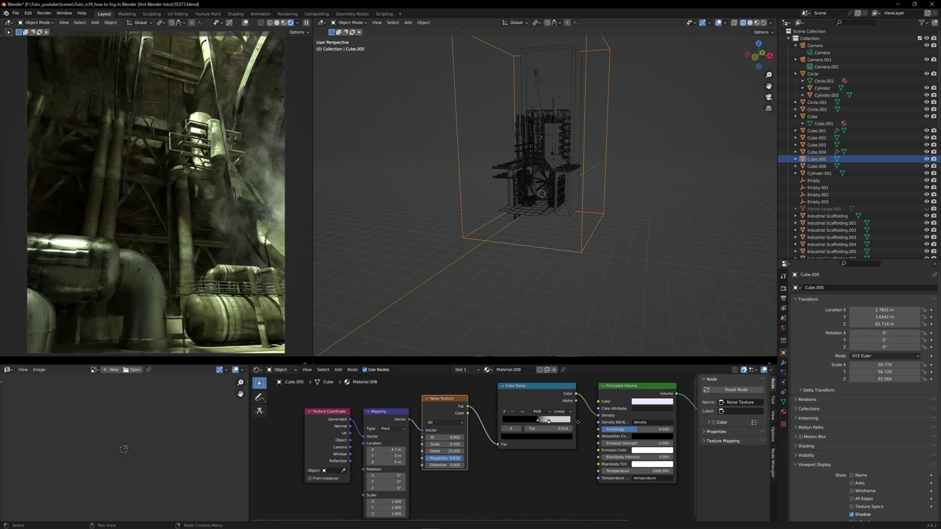
pyautogui.moveTo(433, 437); pyautogui.dragTo(414, 437, button='middle')
pyautogui.moveTo(519, 422); pyautogui.dragTo(356, 424, button='middle')
# Split the 3D view and make the lower area a Timeline
pyautogui.moveTo(523, 442); pyautogui.dragTo(585, 441, button='middle')
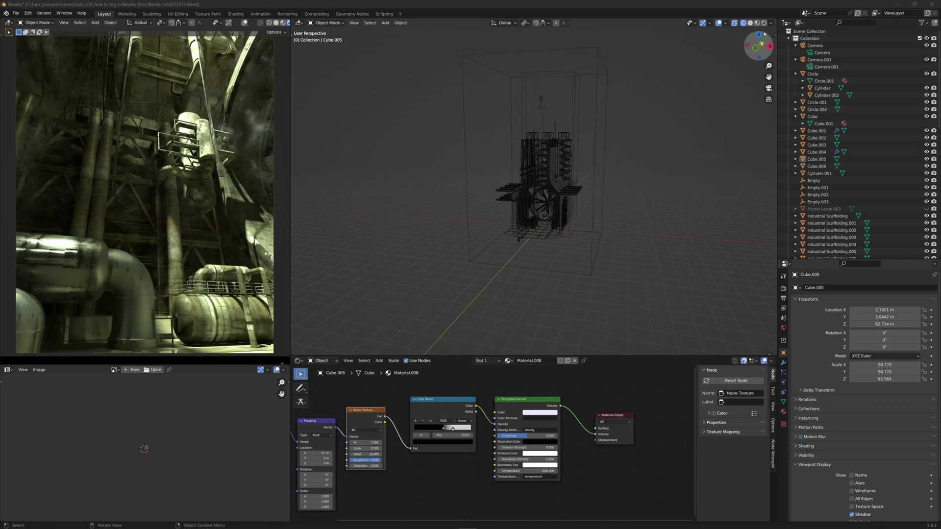
pyautogui.moveTo(775, 28); pyautogui.dragTo(417, 229)
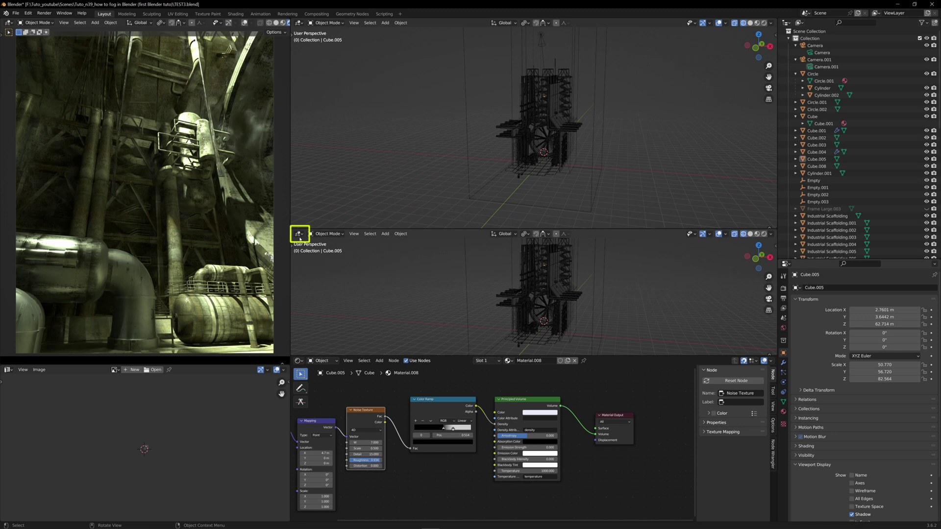
pyautogui.click(299, 234)
pyautogui.click(392, 260)
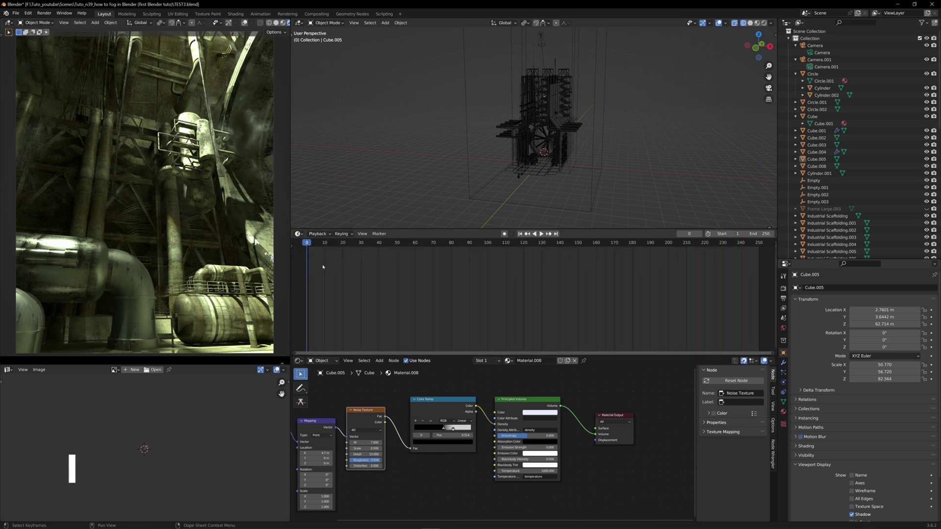
# Play and scrub the timeline, stop playback, and enlarge the 3D view above it
pyautogui.press('space')
pyautogui.moveTo(334, 246); pyautogui.dragTo(410, 251)
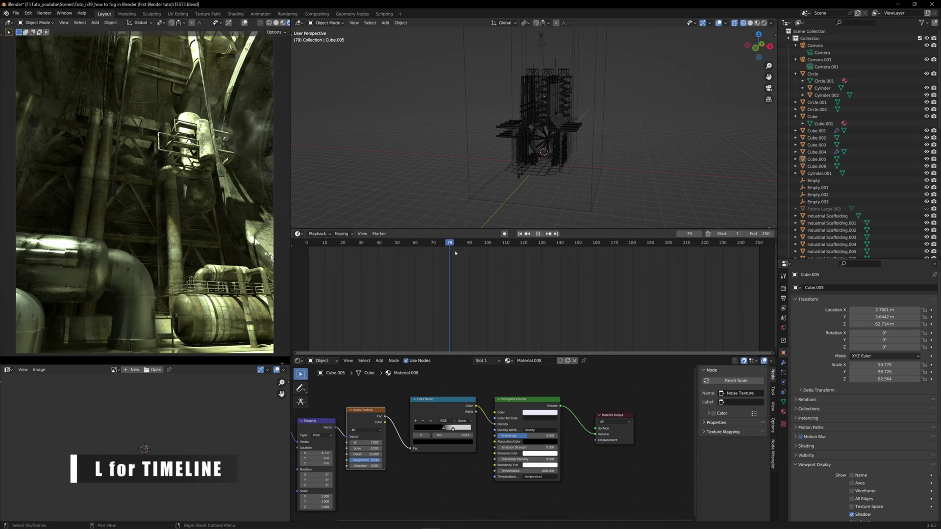
pyautogui.press('Escape')
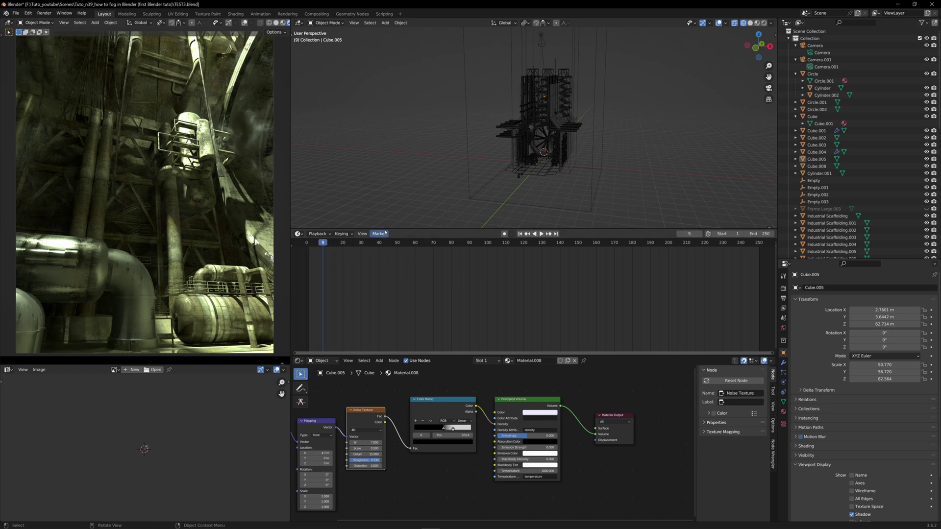
pyautogui.moveTo(384, 229); pyautogui.dragTo(385, 269)
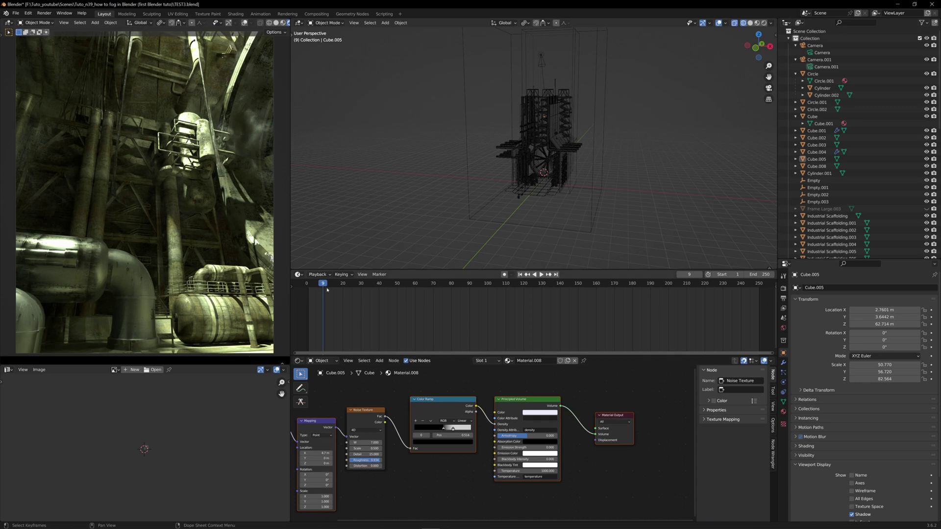
# At frame 0, insert keyframes on the Noise Texture W value and Mapping Location
pyautogui.moveTo(324, 284); pyautogui.dragTo(306, 284)
pyautogui.press('space')
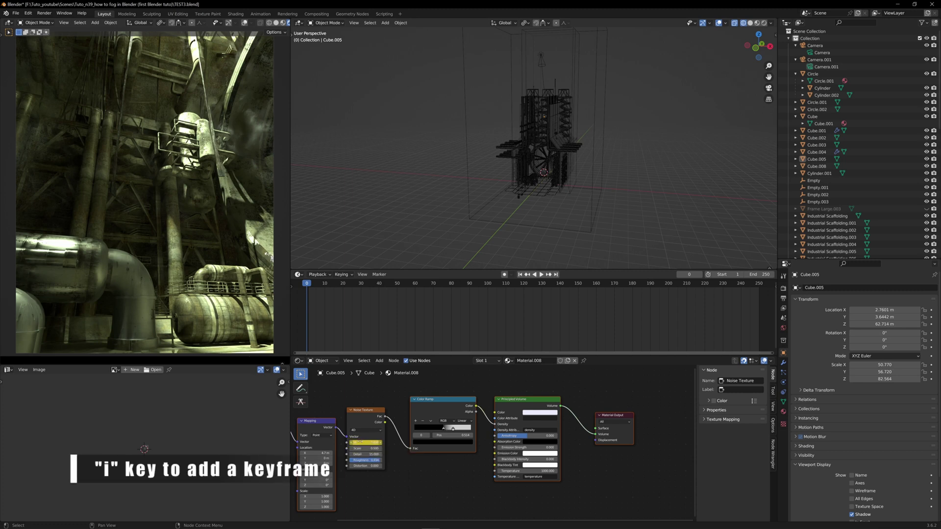
pyautogui.press('i')
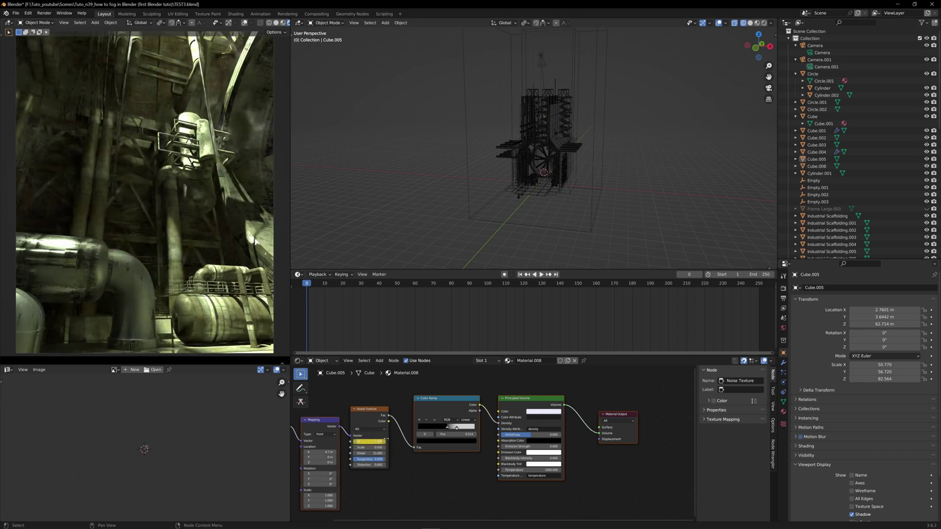
pyautogui.moveTo(357, 454); pyautogui.dragTo(447, 434, button='middle')
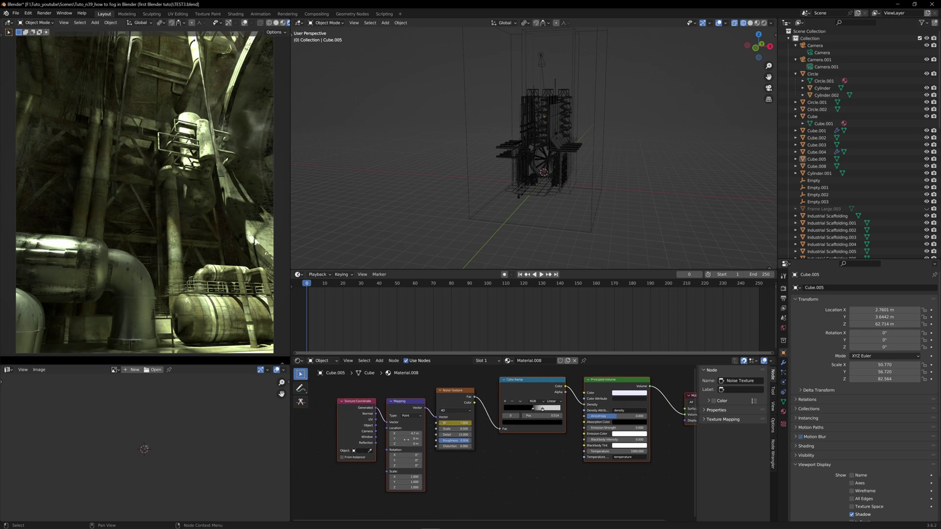
pyautogui.press('i')
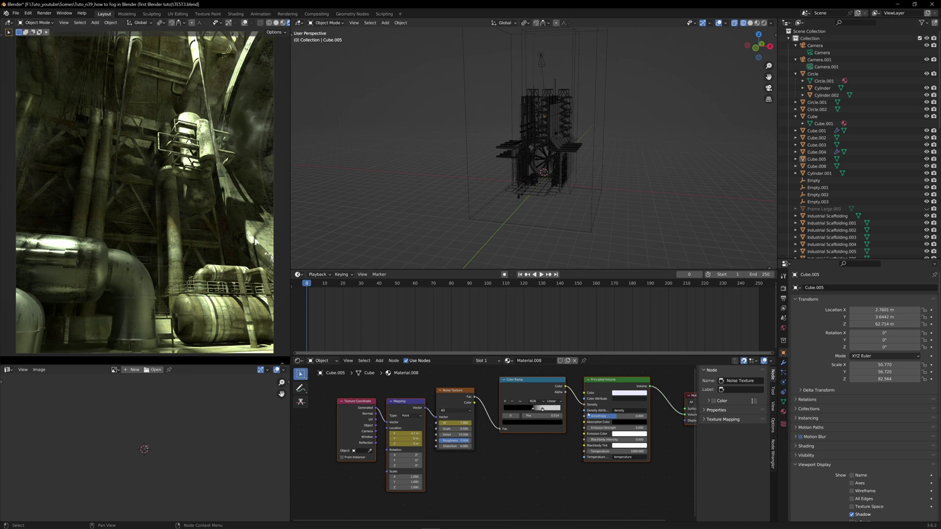
# Go to frame 250 and keyframe a new Noise Texture W value
pyautogui.press('Home')
pyautogui.moveTo(316, 283); pyautogui.dragTo(595, 283)
pyautogui.write('0')
pyautogui.press('Return')
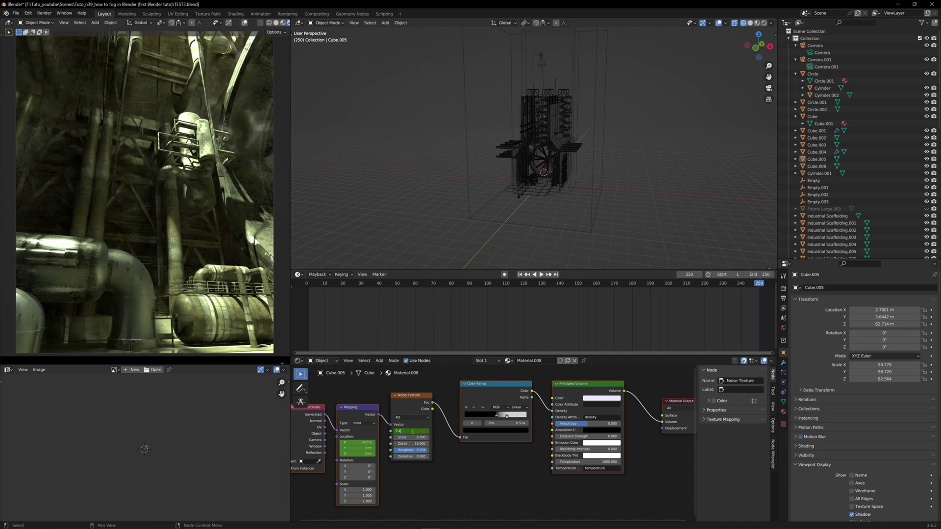
pyautogui.press('Return')
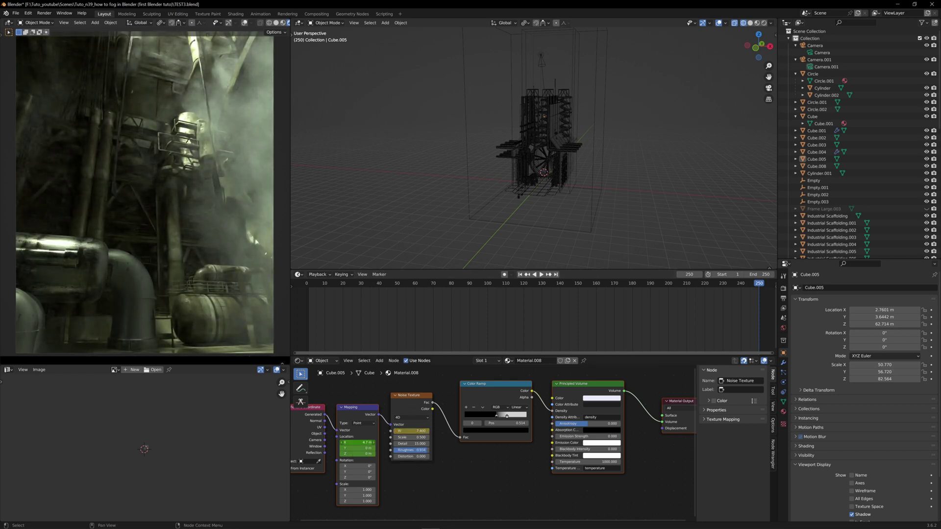
# Keyframe a new Mapping Location X at frame 250 and play the fog animation
pyautogui.press('Return')
pyautogui.press('i')
pyautogui.press('space')
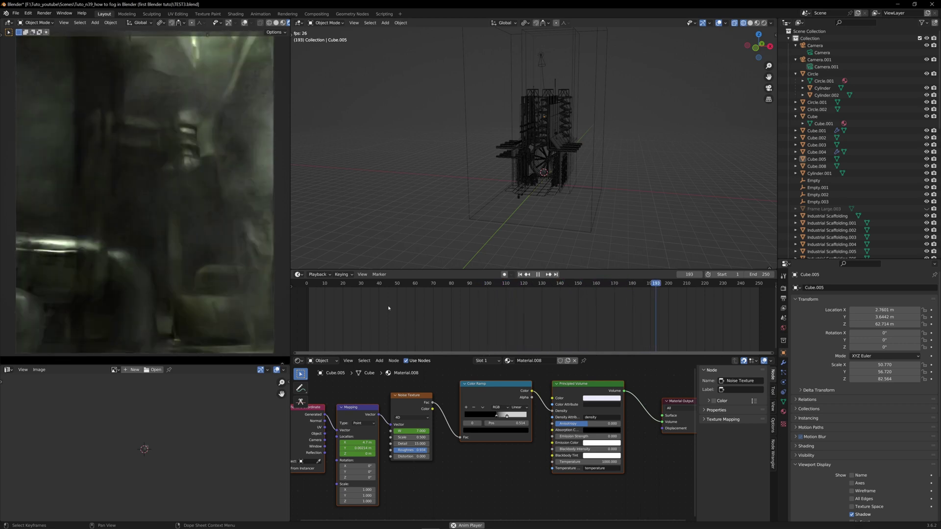
# Switch the selected fog density keyframes to Linear interpolation and replay the animation from the start
pyautogui.press('Escape')
pyautogui.moveTo(383, 390); pyautogui.dragTo(412, 403, button='middle')
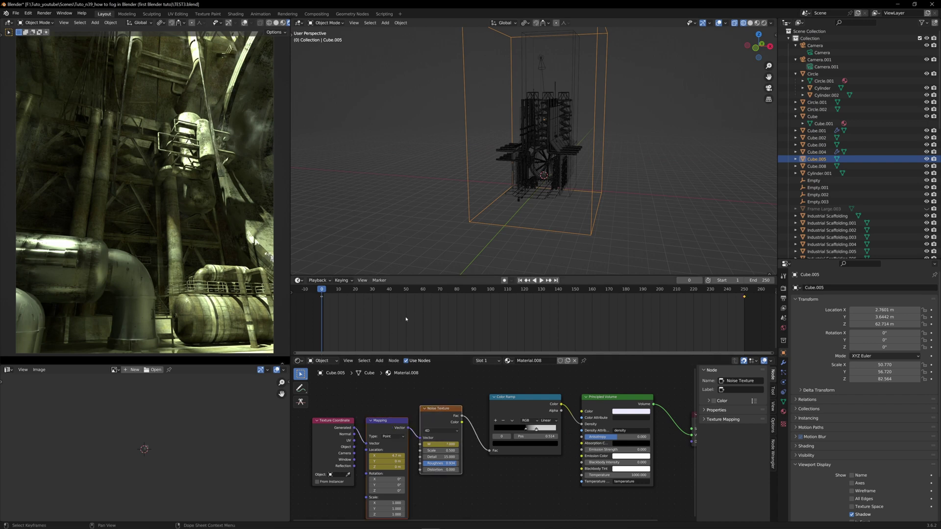
pyautogui.press('t')
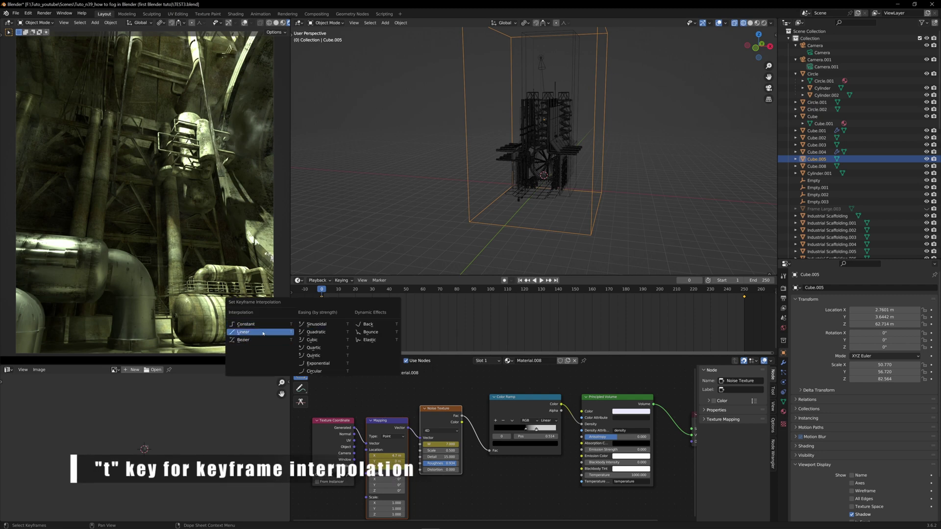
pyautogui.click(243, 332)
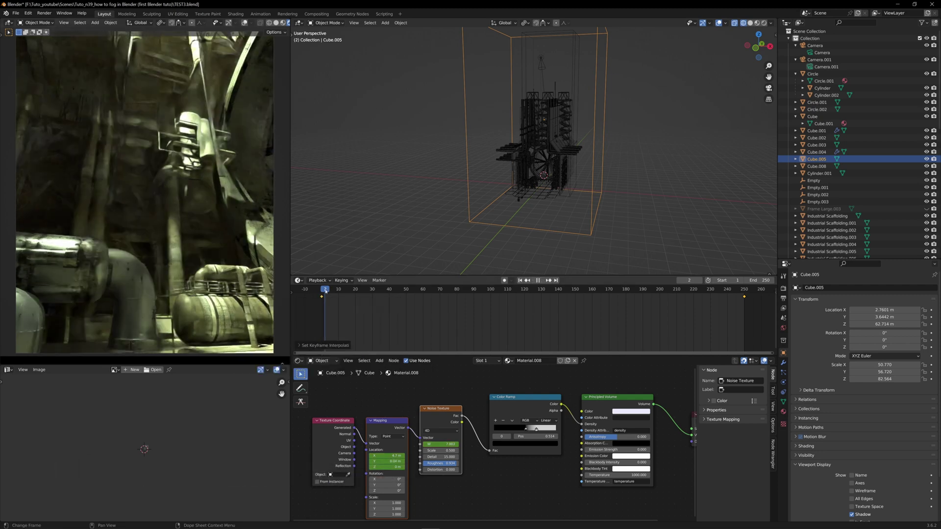
pyautogui.press('space')
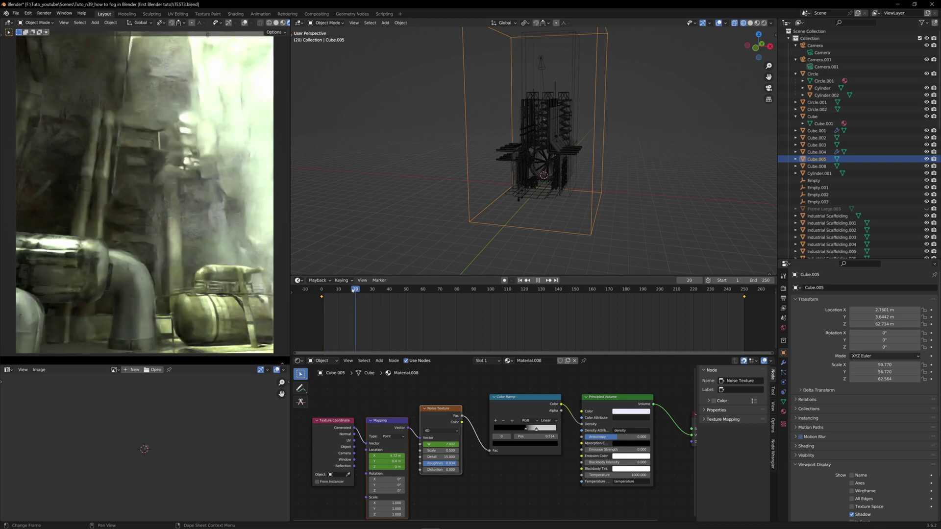
pyautogui.press('space')
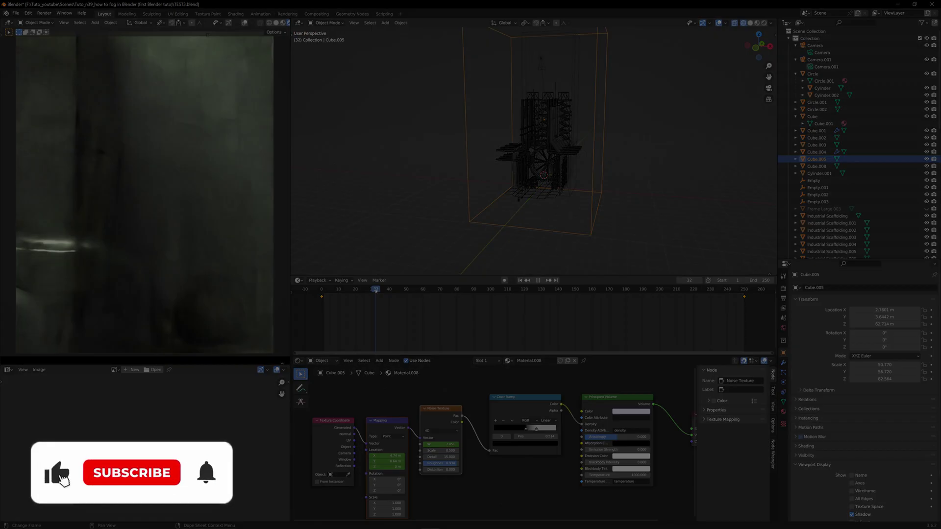